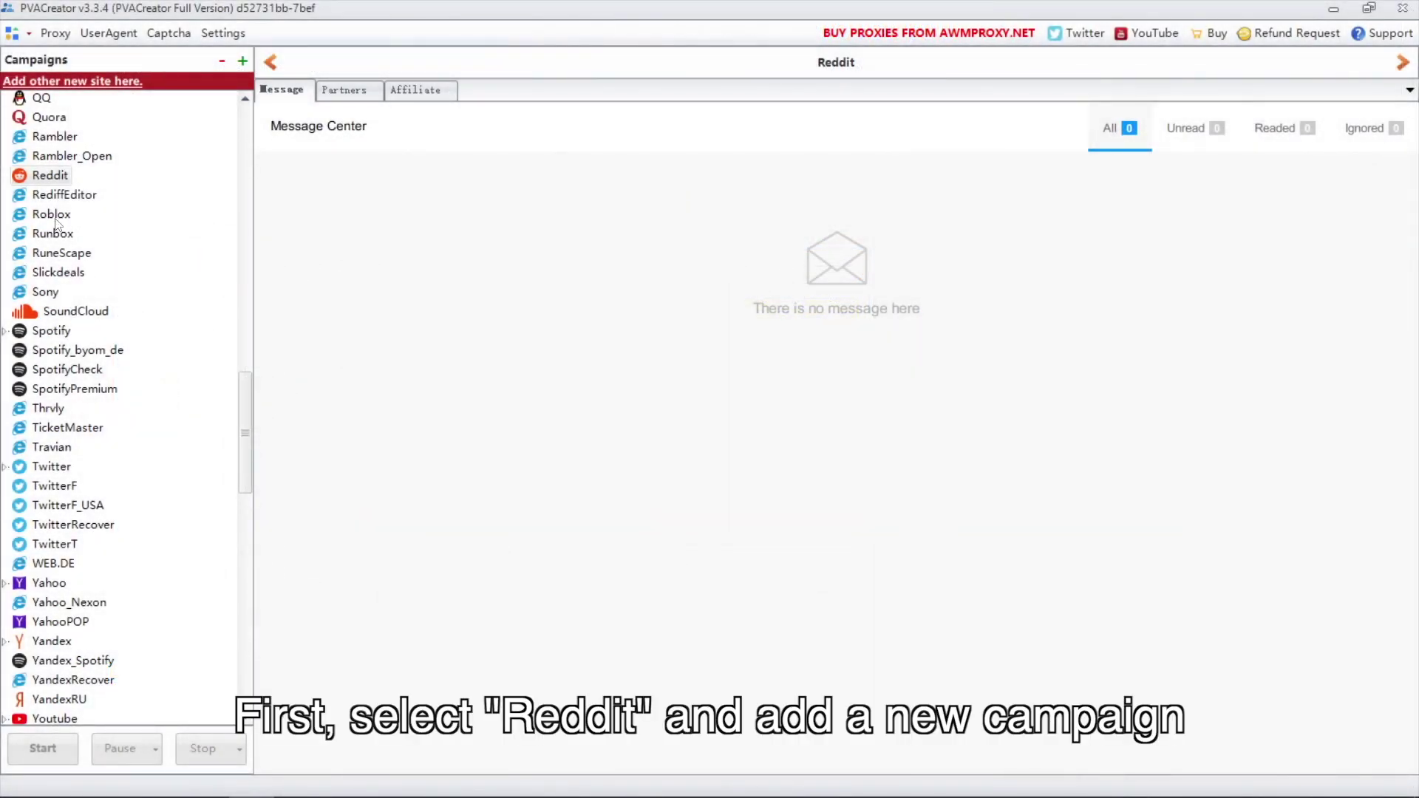
Create a new Reddit campaign with an account count of 5
{"action": "left_click", "coordinate": [47, 176]}
{"action": "left_click", "coordinate": [243, 62]}
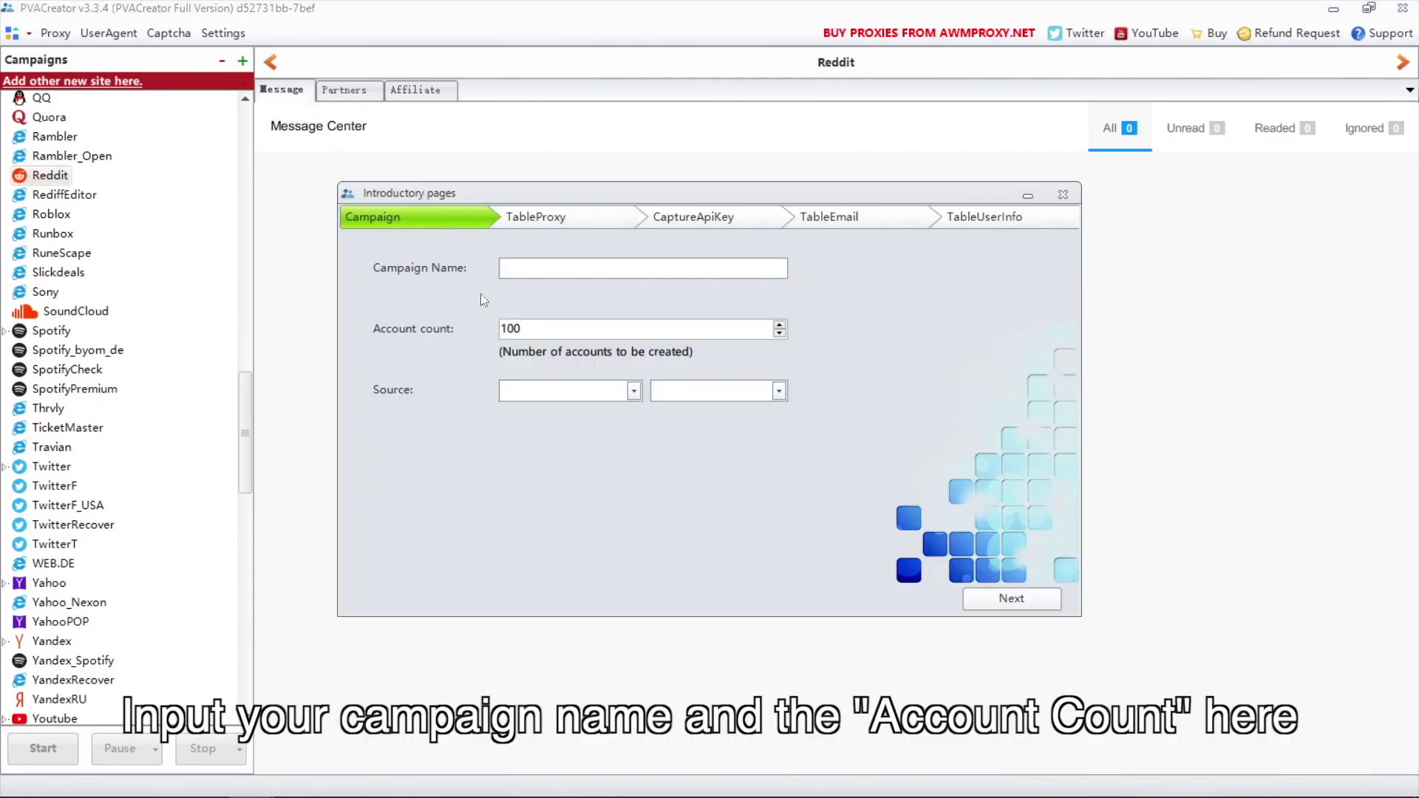
{"action": "type", "text": "r"}
{"action": "double_click", "coordinate": [512, 328]}
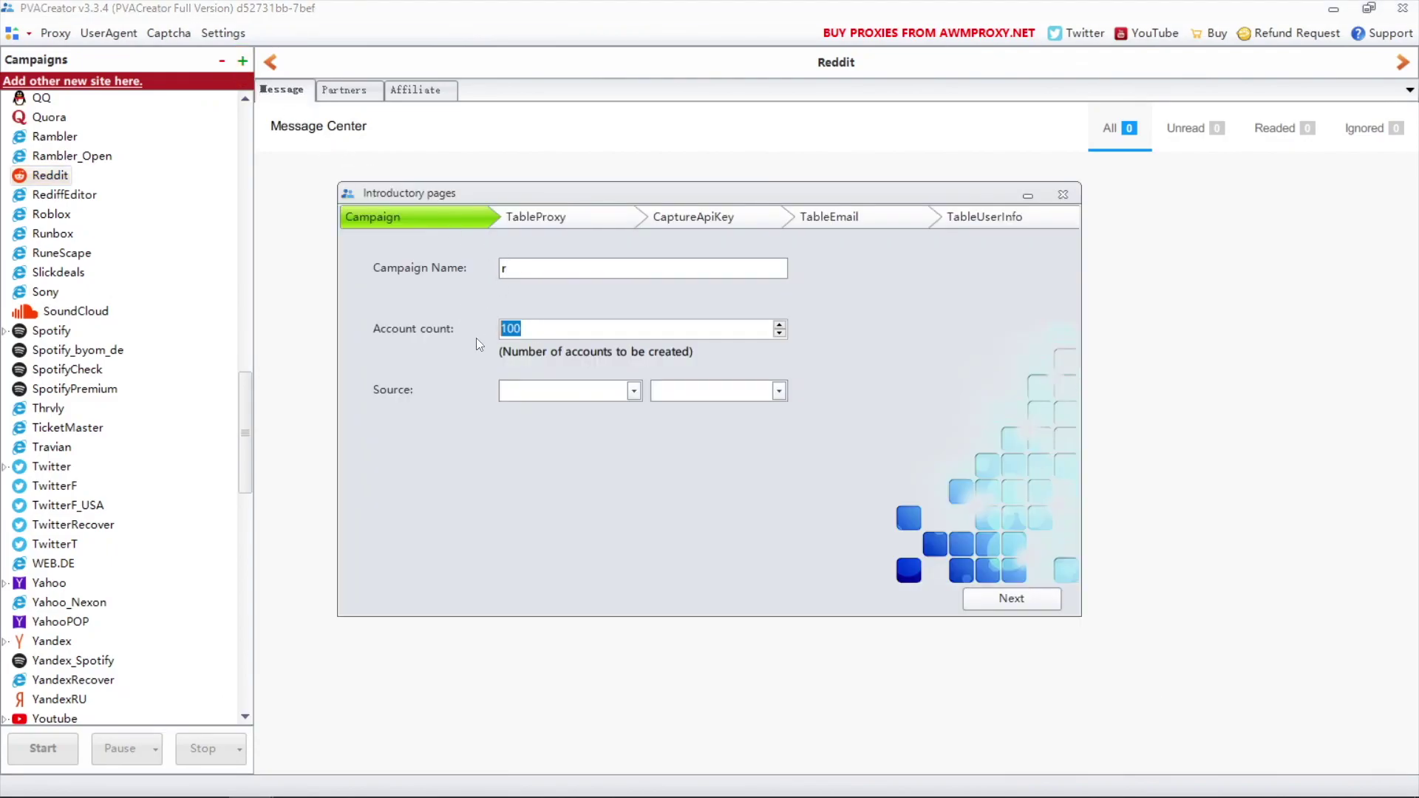
{"action": "type", "text": "5"}
Import the five local proxies from a proxy list file
{"action": "left_click", "coordinate": [1011, 597]}
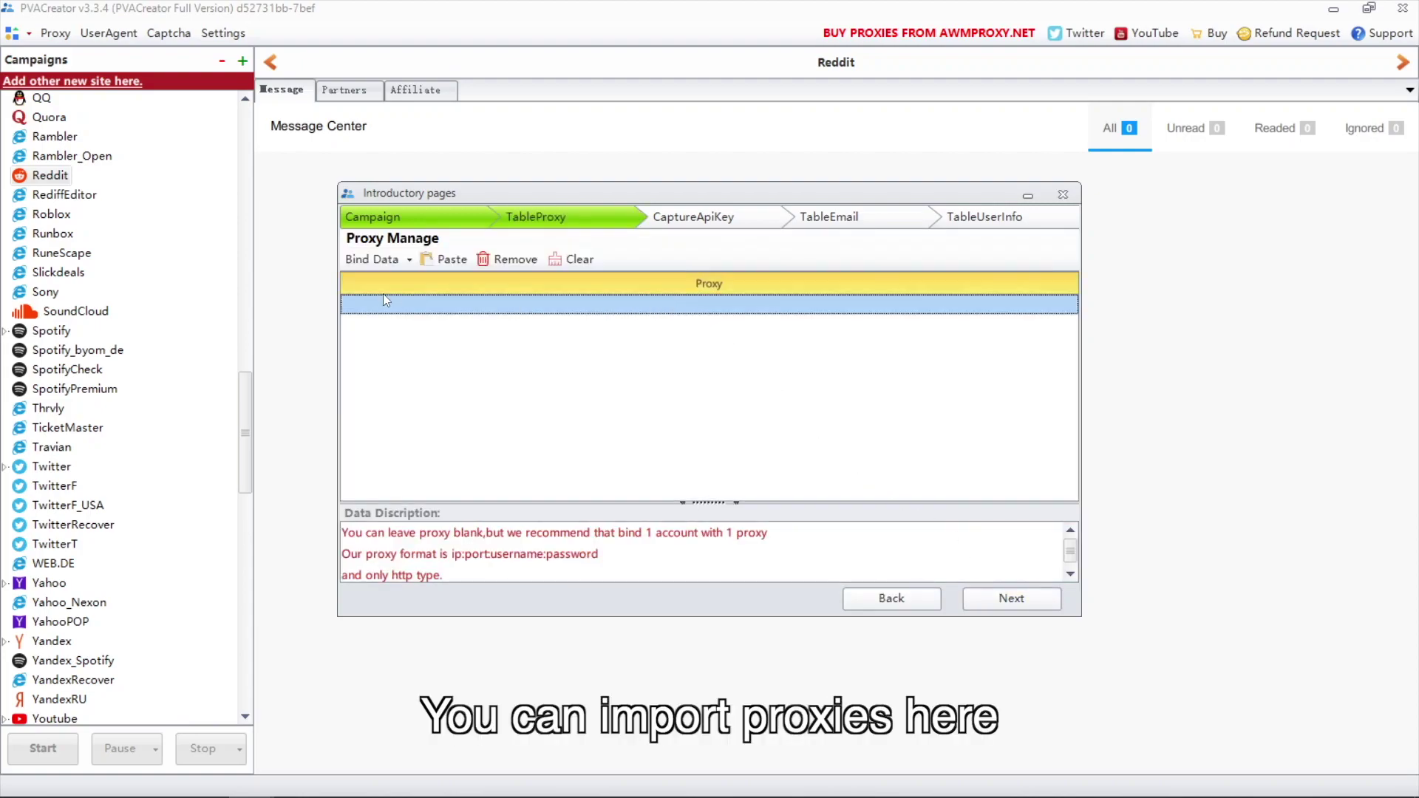
{"action": "left_click", "coordinate": [377, 259]}
{"action": "left_click", "coordinate": [406, 287]}
{"action": "scroll", "coordinate": [584, 423], "scroll_direction": "down", "scroll_amount": 3}
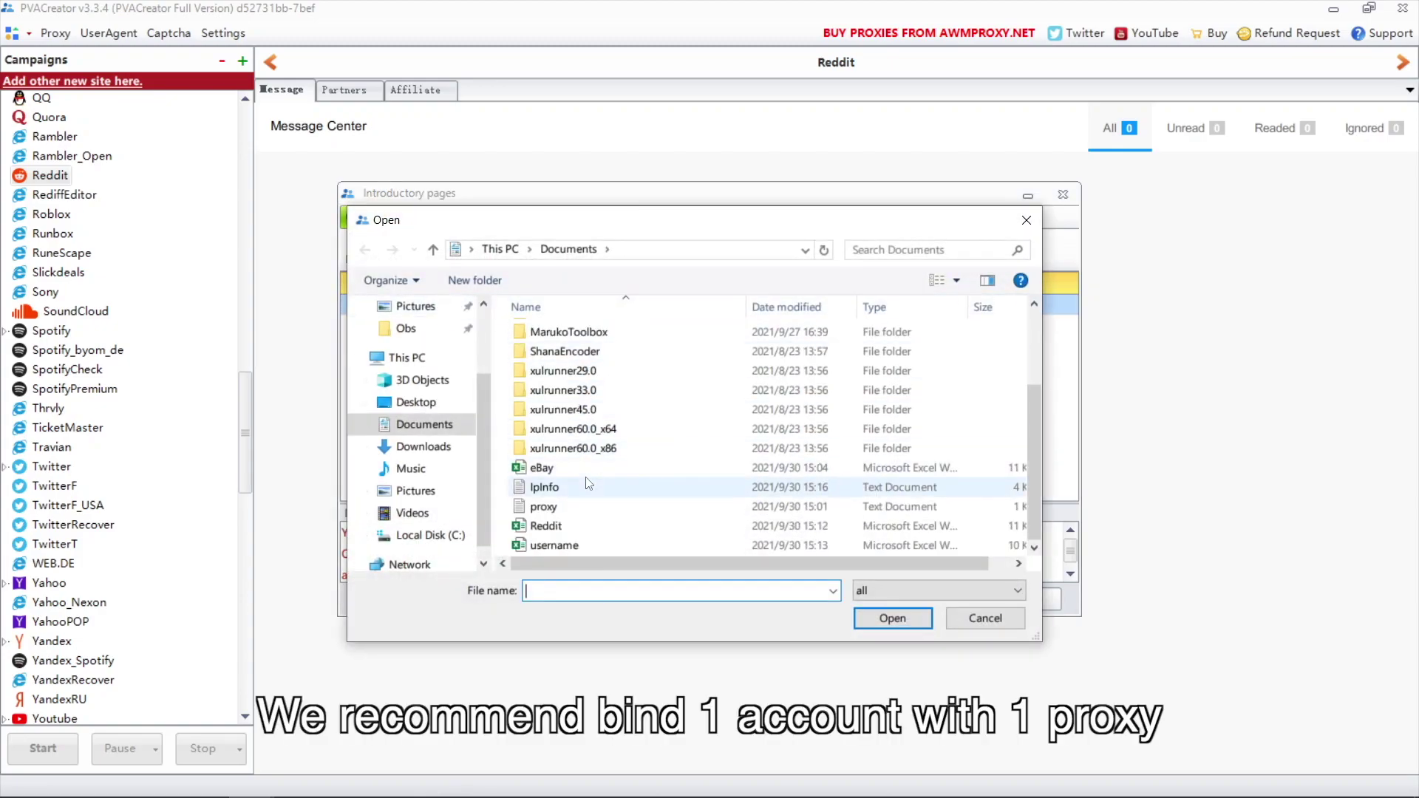
{"action": "double_click", "coordinate": [564, 488]}
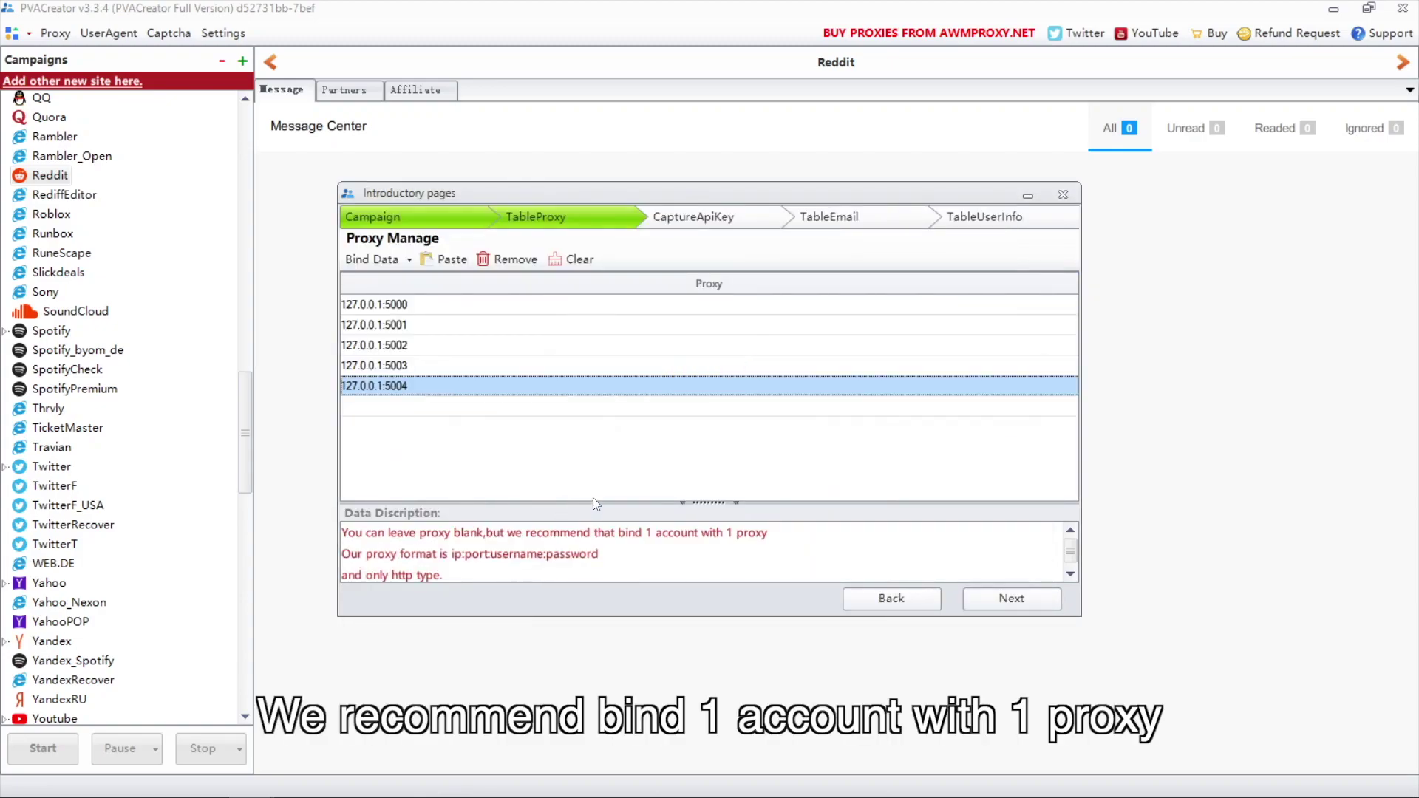
Paste the 2Captcha API key and add it to the key list
{"action": "left_click", "coordinate": [1011, 598]}
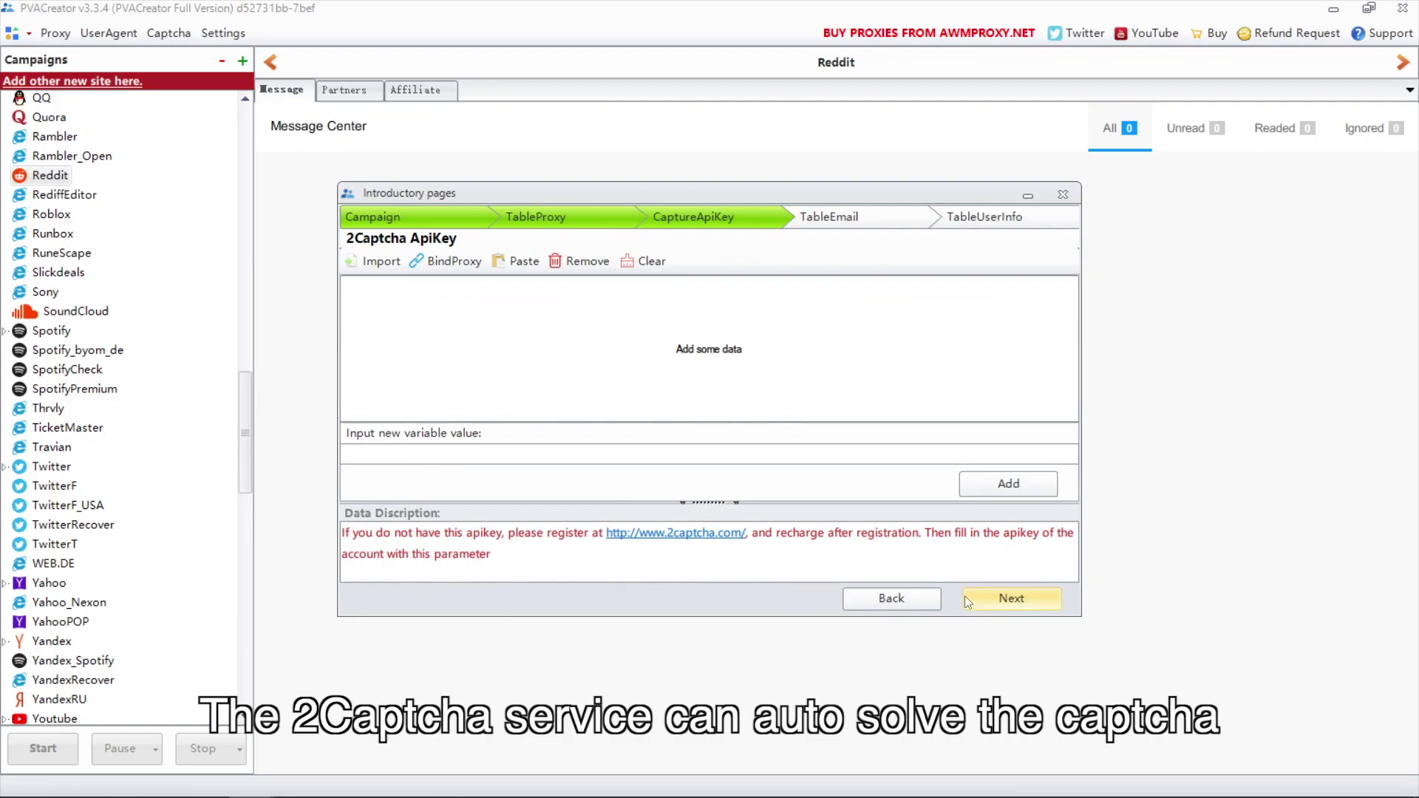
{"action": "left_click", "coordinate": [666, 454]}
{"action": "key", "text": "ctrl+v"}
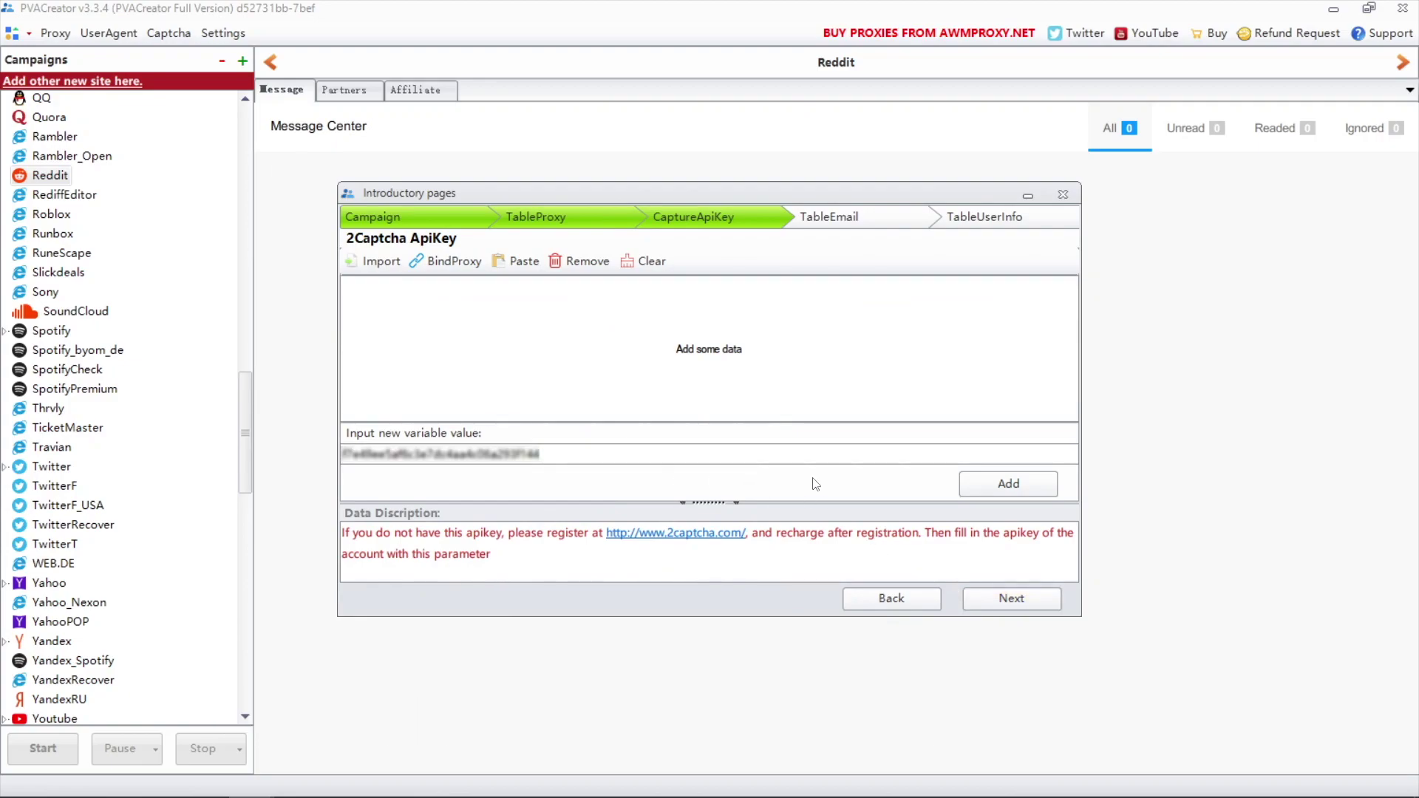
{"action": "left_click", "coordinate": [1008, 483]}
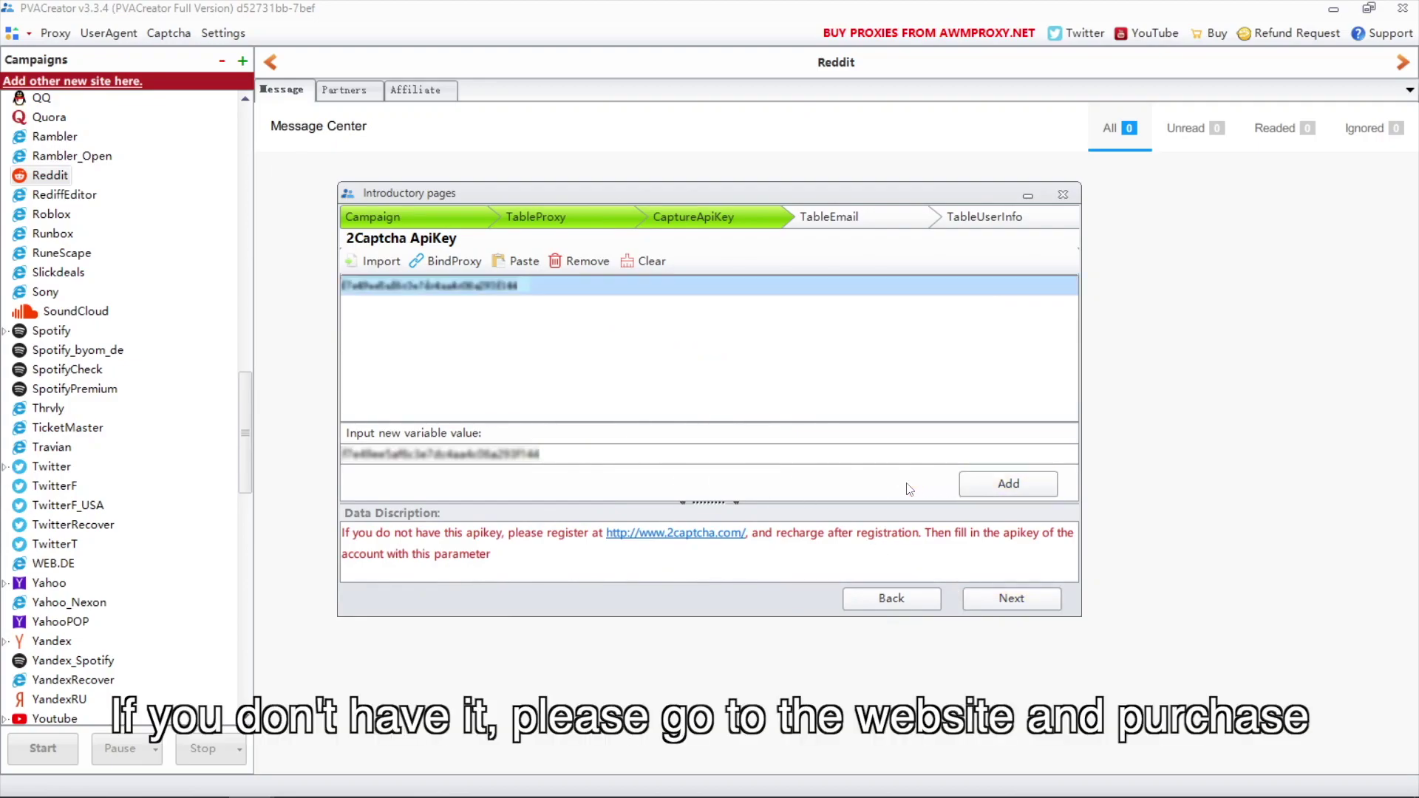
Import five outlook.com mailboxes with POP3 settings from the Reddit Excel file
{"action": "left_click", "coordinate": [1010, 599]}
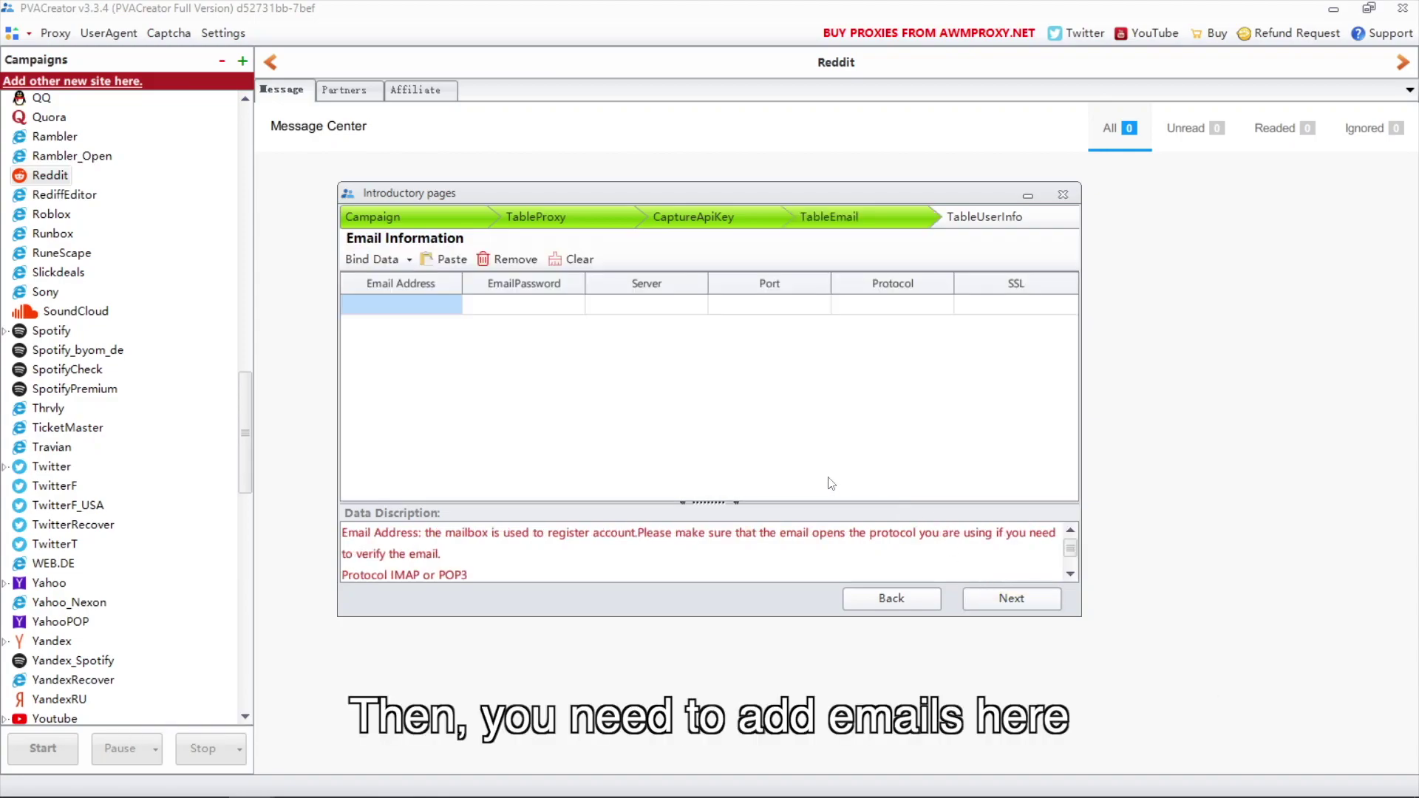
{"action": "left_click", "coordinate": [408, 259]}
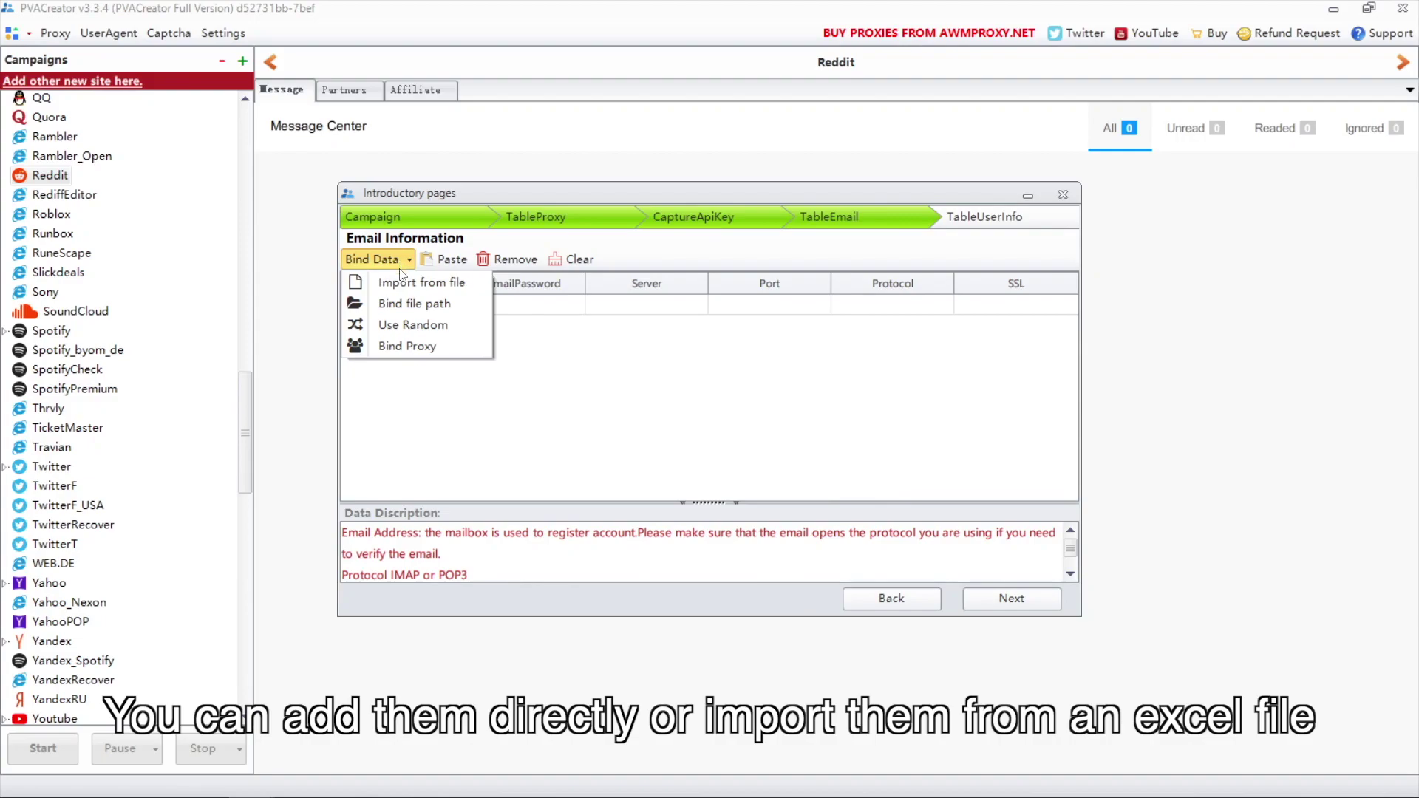
{"action": "left_click", "coordinate": [421, 282]}
{"action": "scroll", "coordinate": [665, 444], "scroll_direction": "down", "scroll_amount": 3}
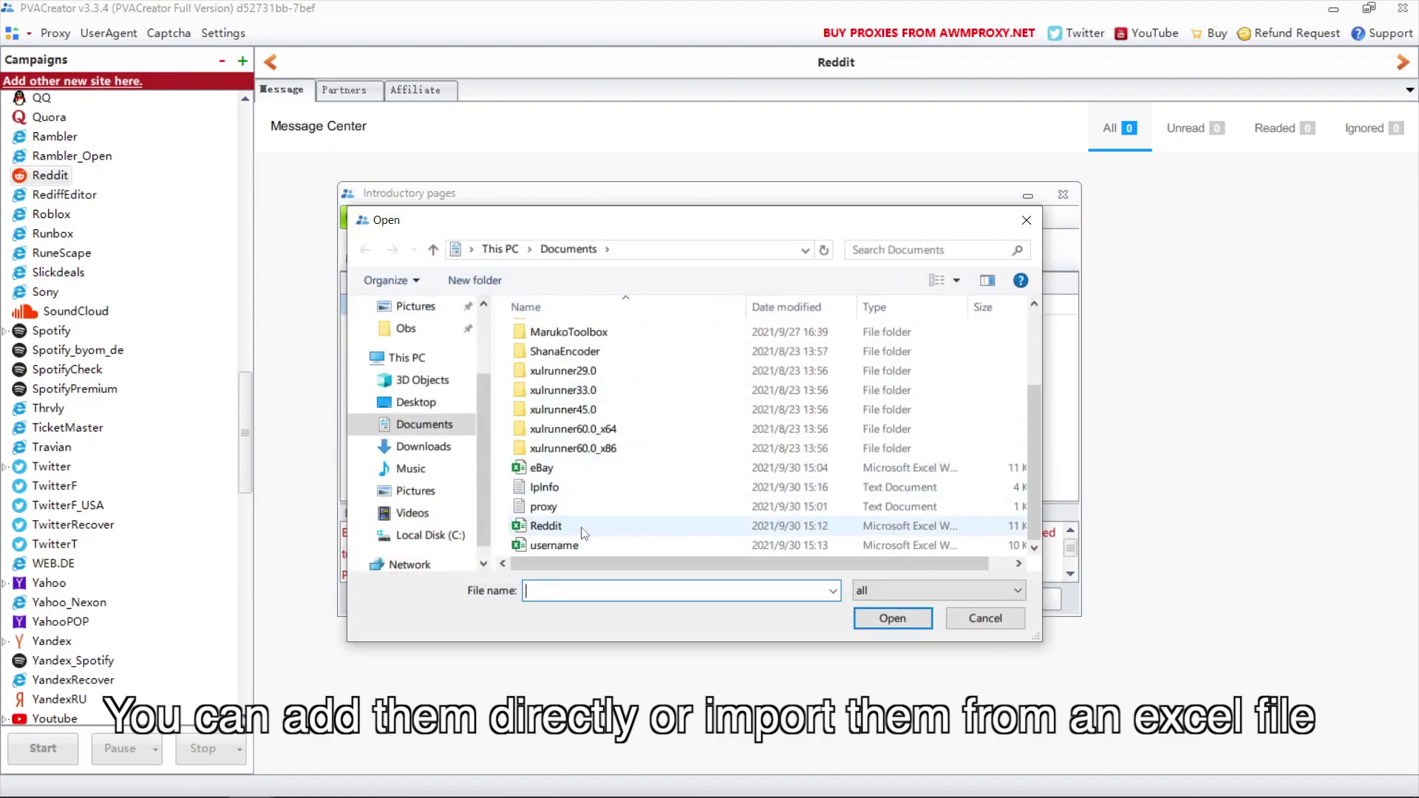
{"action": "double_click", "coordinate": [546, 526]}
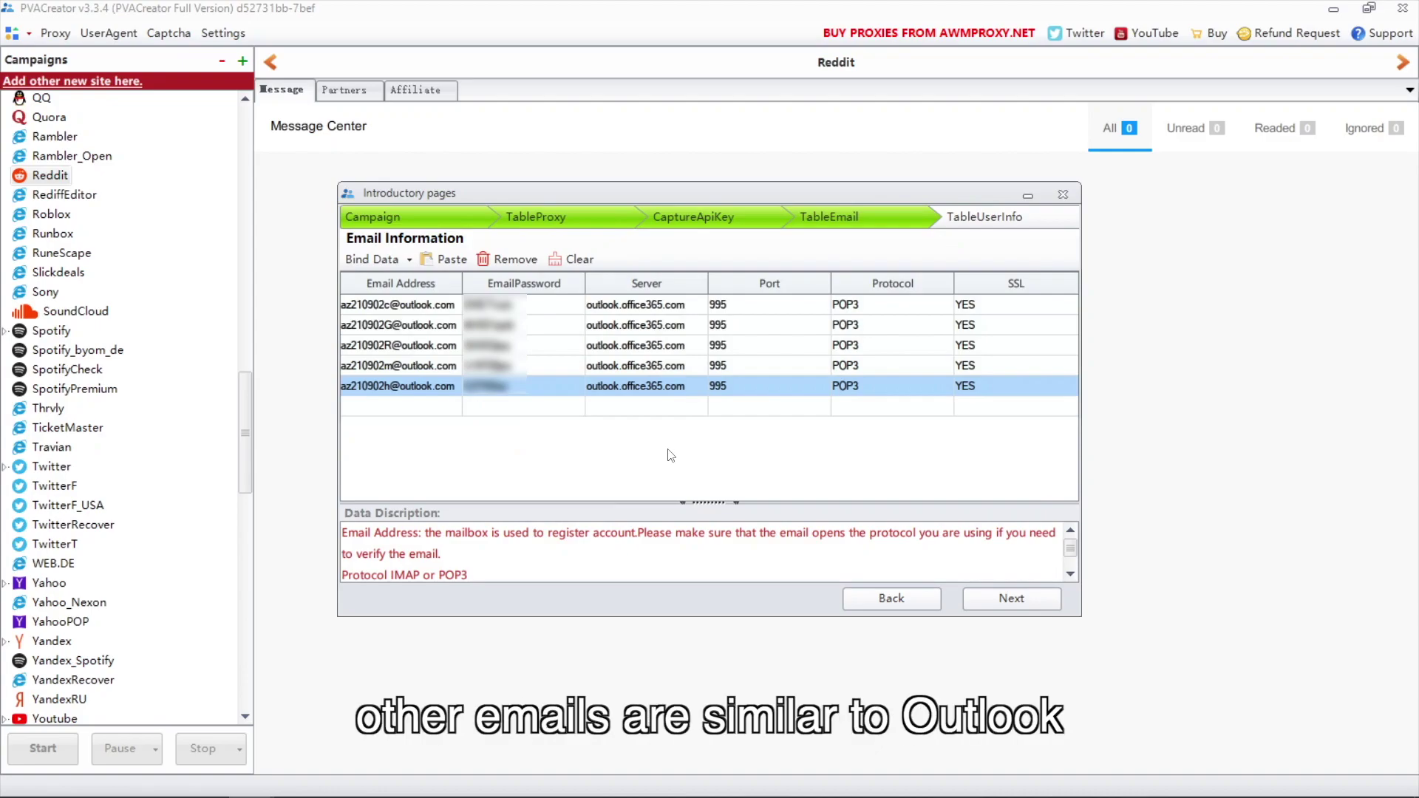
{"action": "left_click", "coordinate": [1012, 598]}
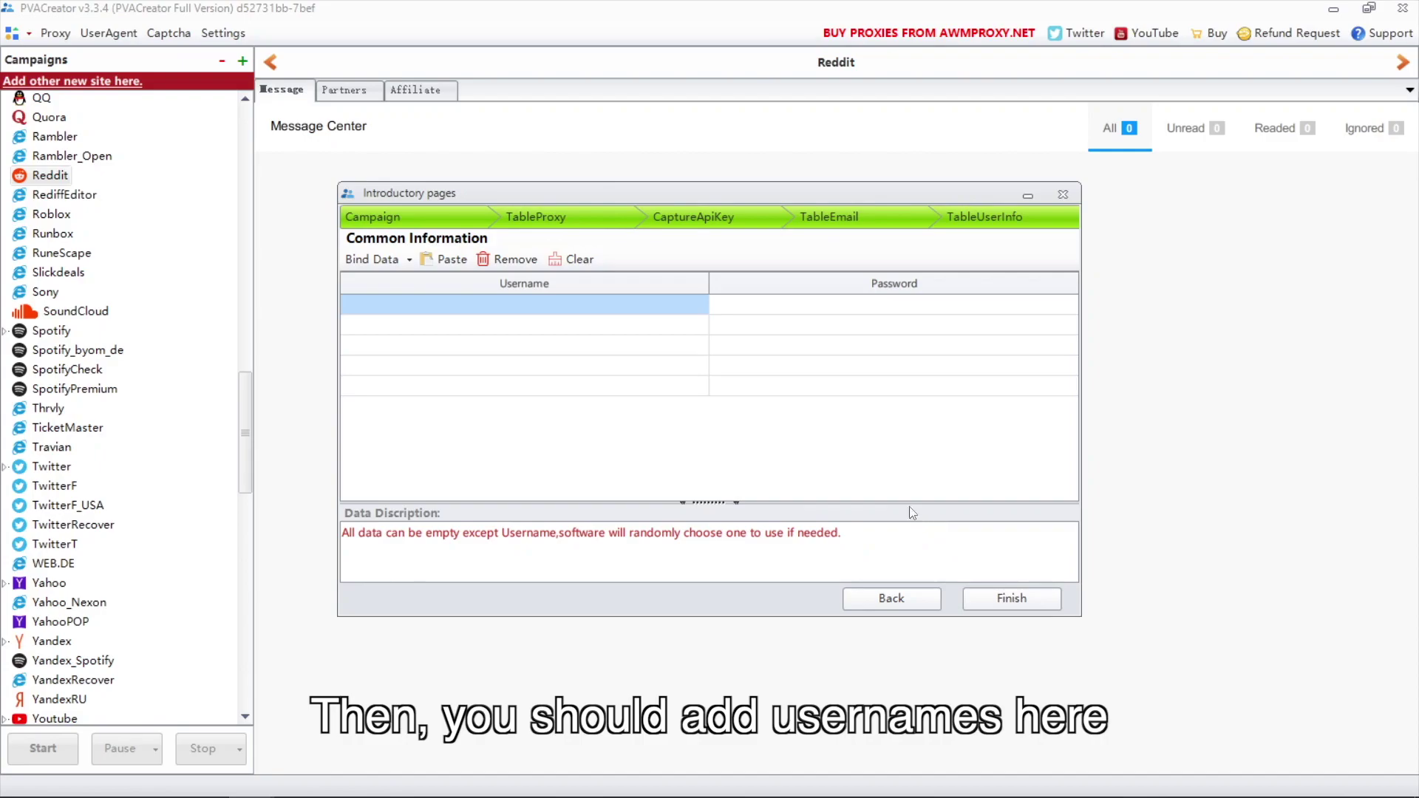
Import usernames test210930a–test210930e from file and finish the campaign
{"action": "left_click", "coordinate": [576, 282]}
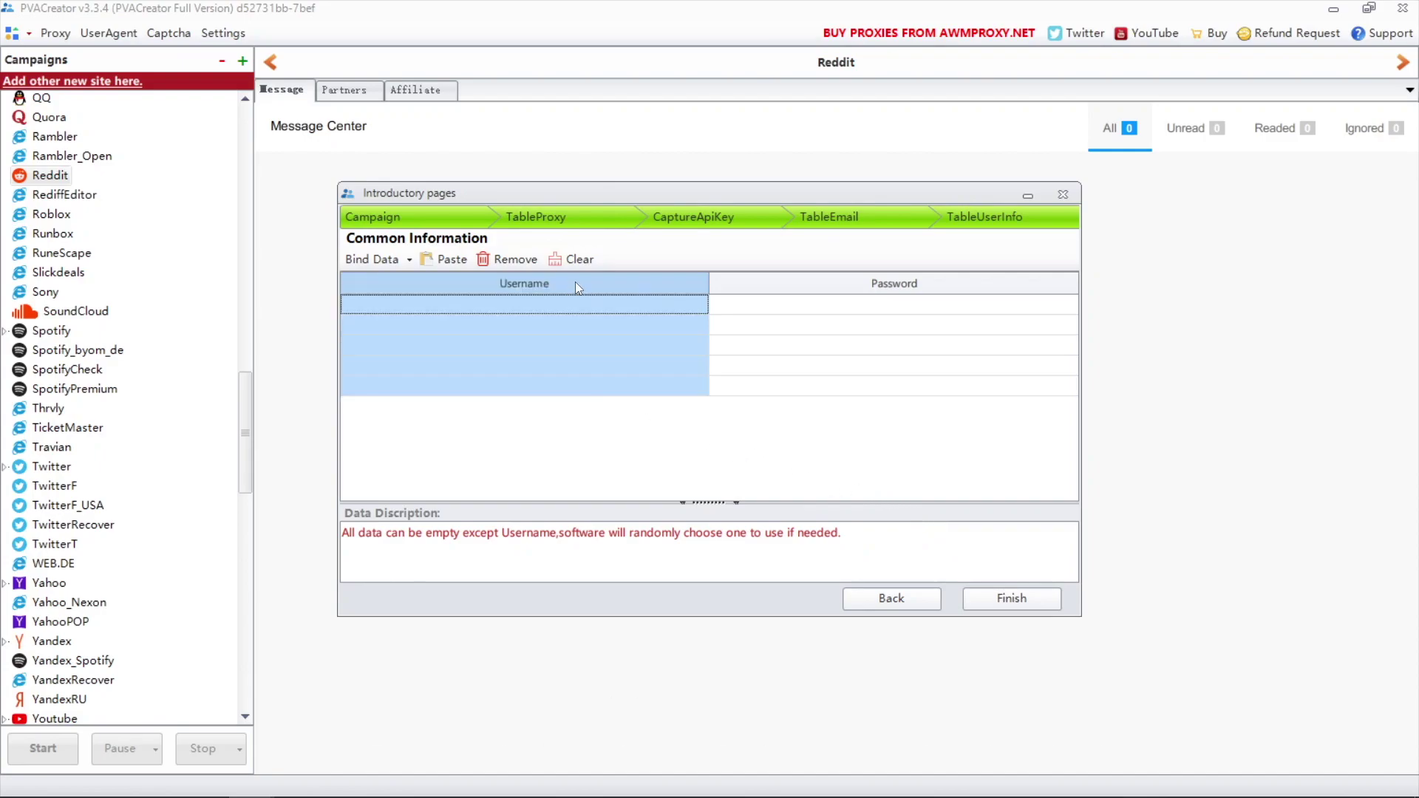
{"action": "left_click", "coordinate": [408, 260]}
{"action": "left_click", "coordinate": [421, 282]}
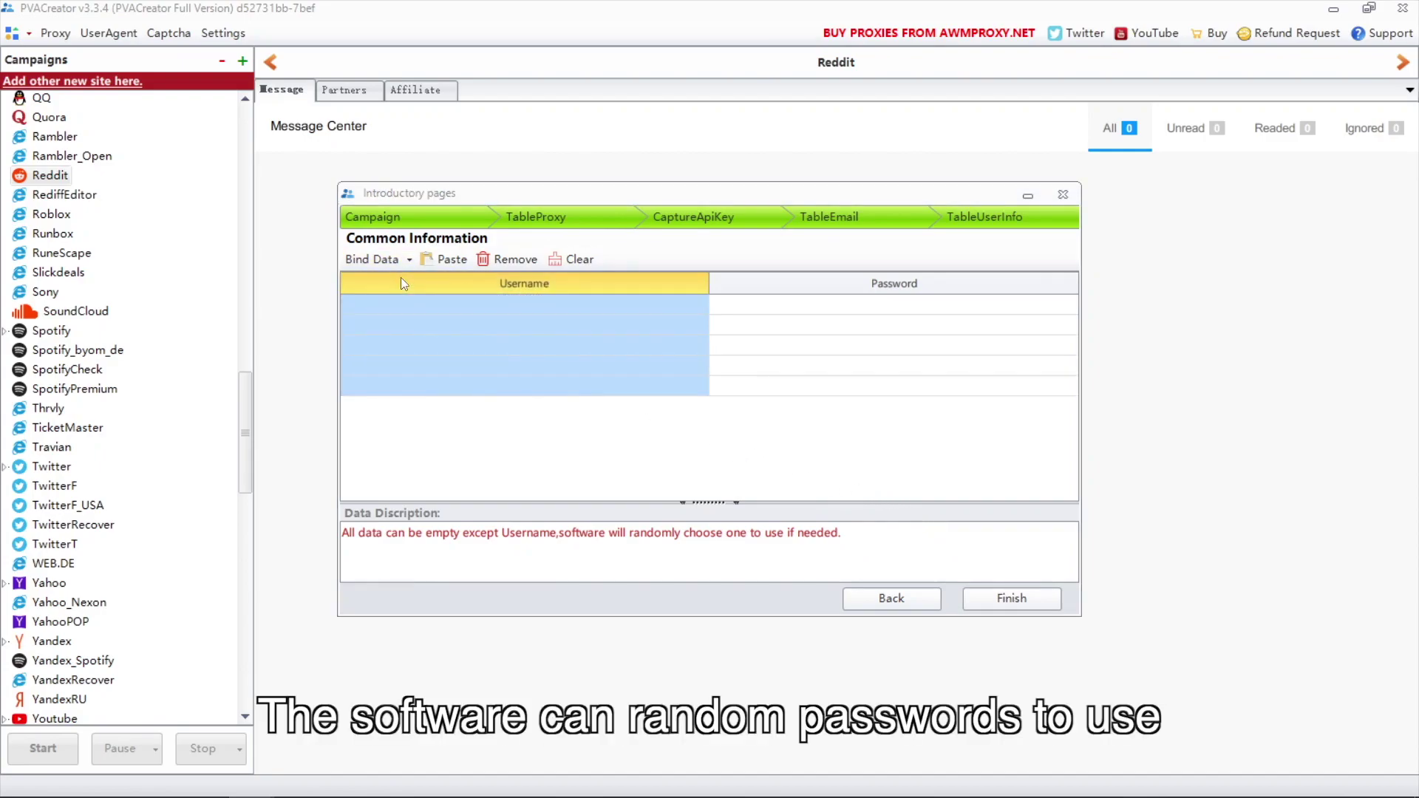
{"action": "double_click", "coordinate": [555, 545]}
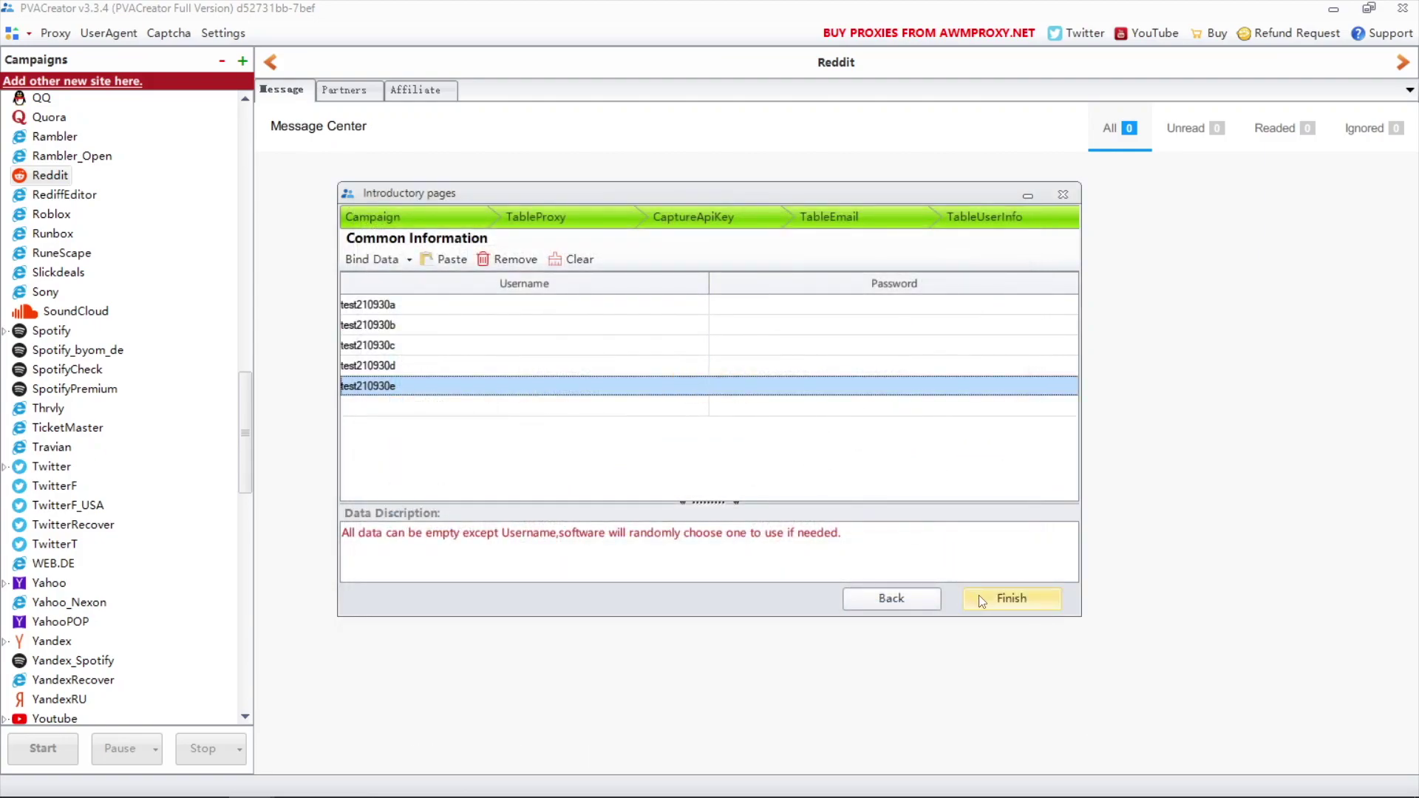
{"action": "left_click", "coordinate": [1011, 599]}
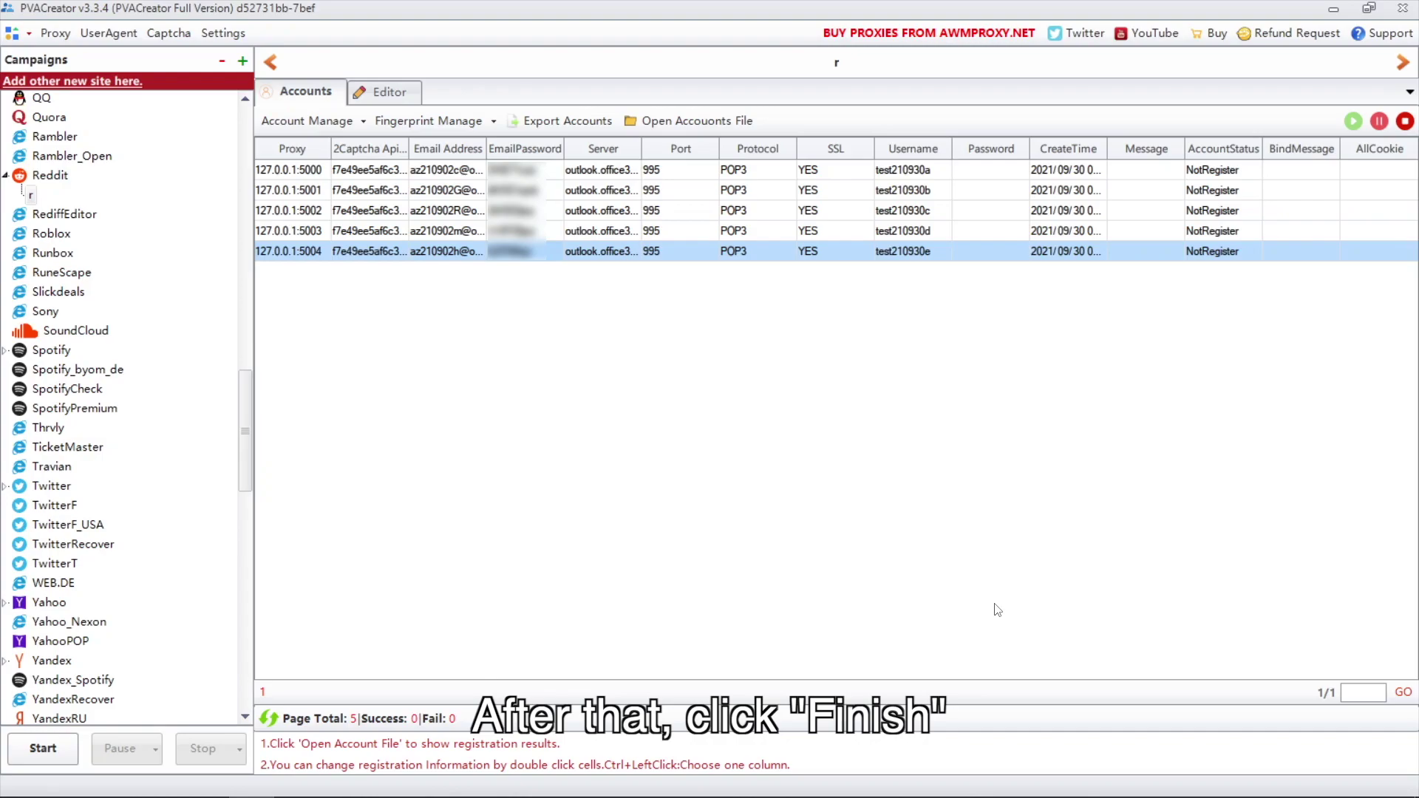
In Settings, set Thread Count to 5, choose Socks5 proxy type, and save
{"action": "left_click", "coordinate": [223, 33]}
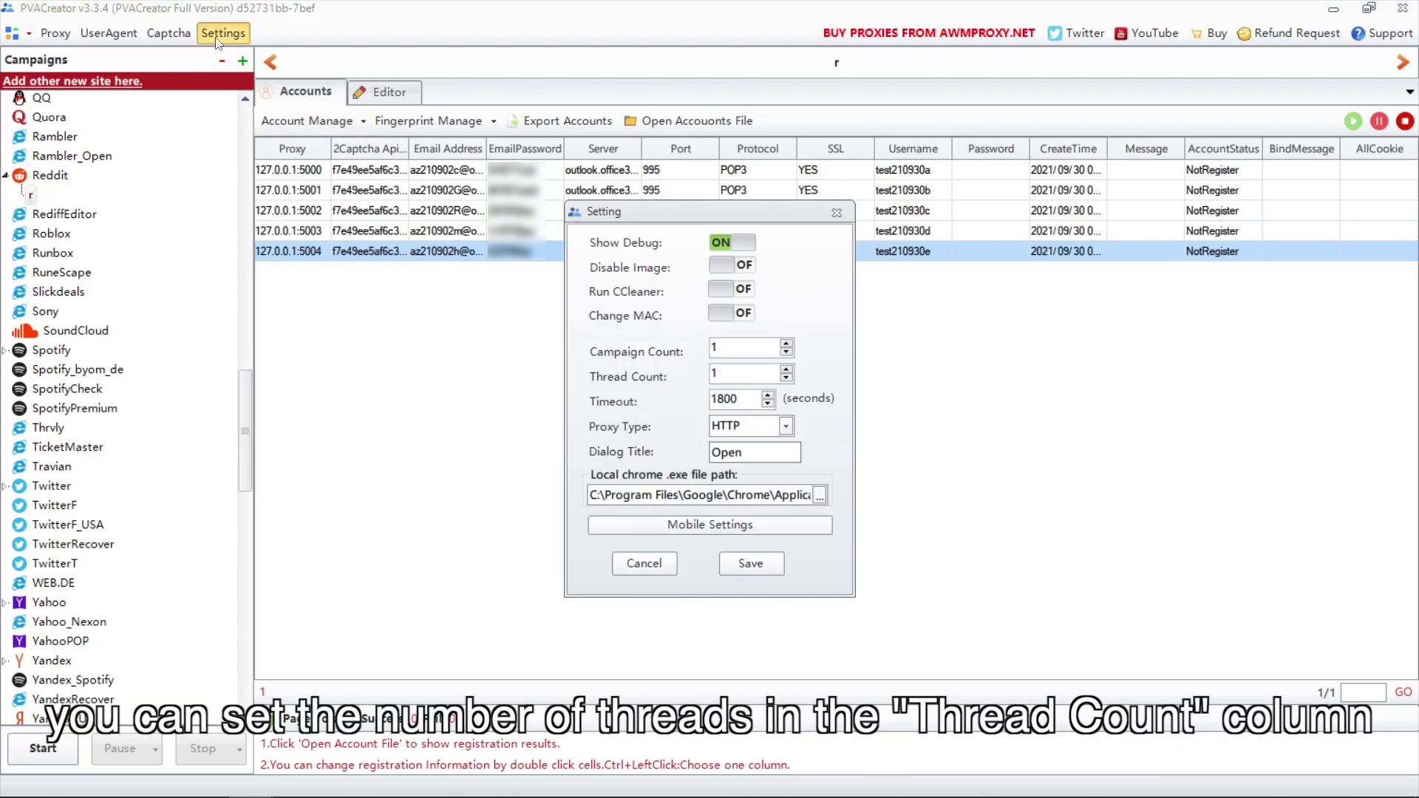
{"action": "double_click", "coordinate": [715, 375]}
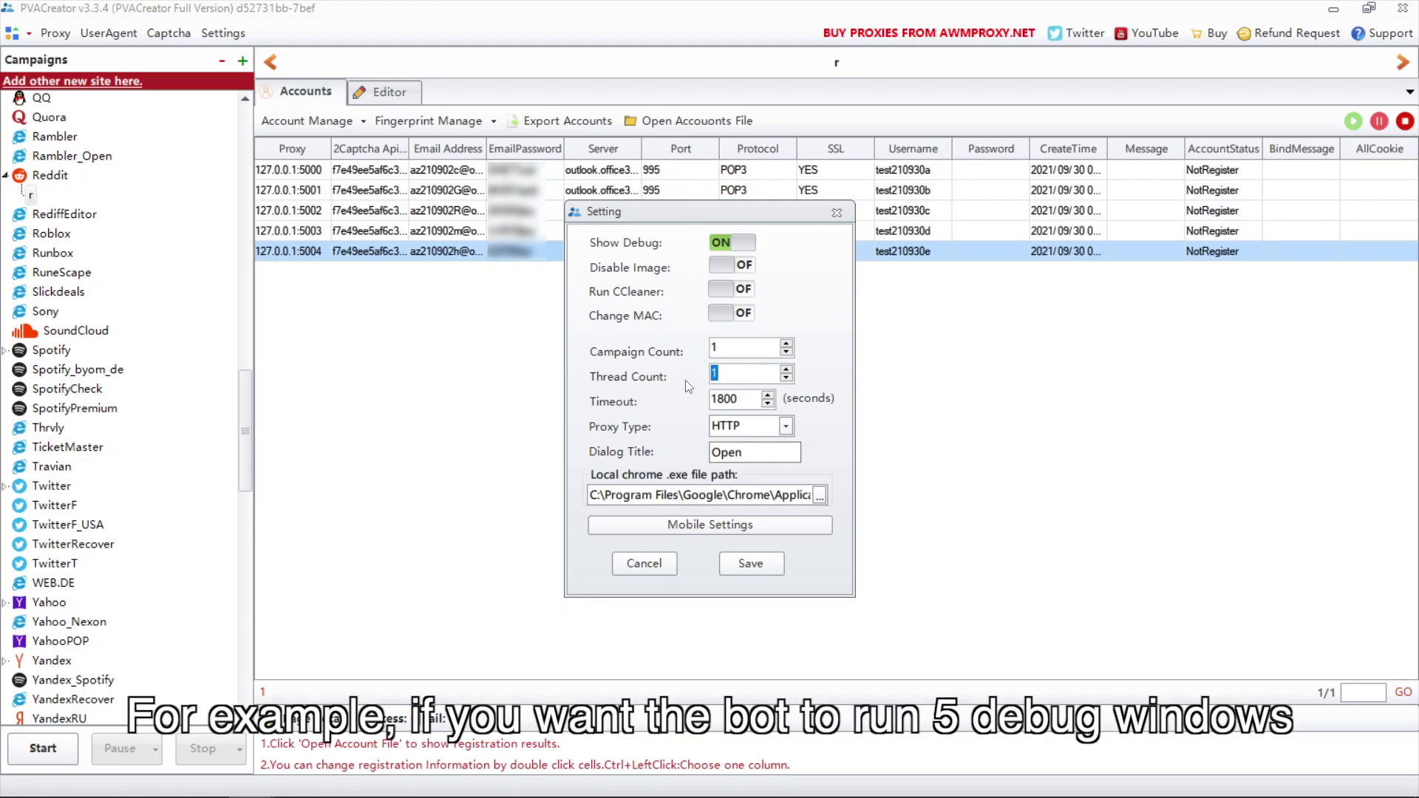
{"action": "type", "text": "5"}
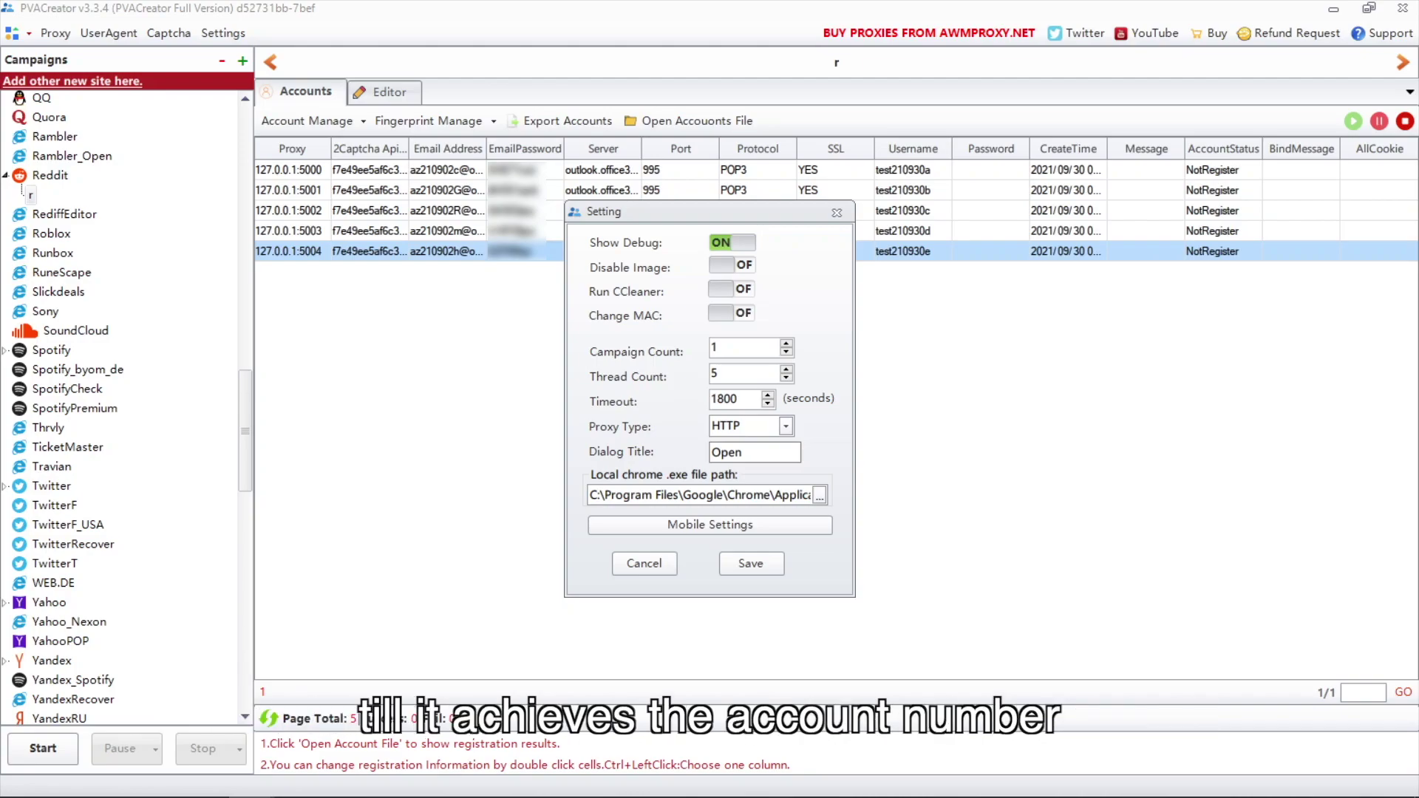
{"action": "left_click", "coordinate": [785, 426]}
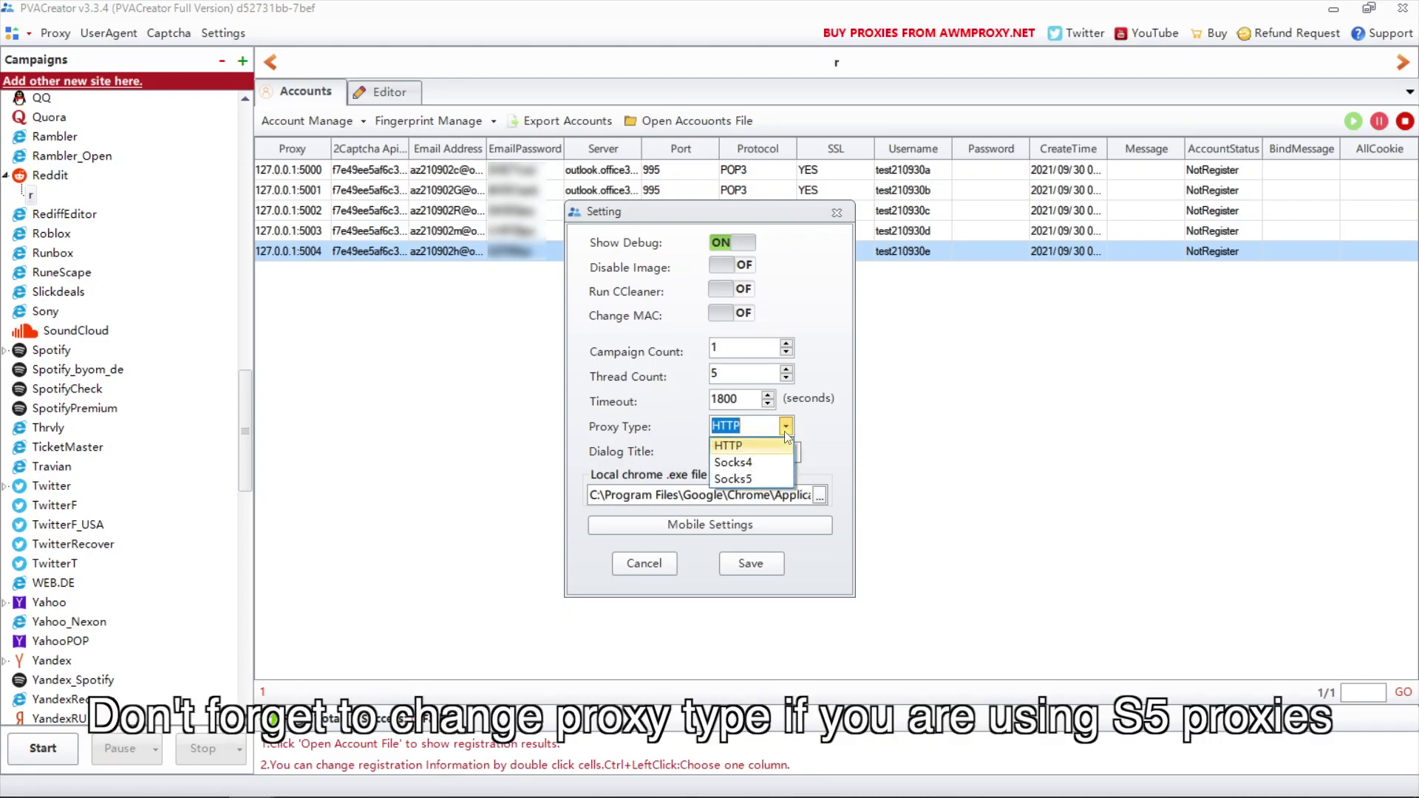
{"action": "left_click", "coordinate": [733, 477]}
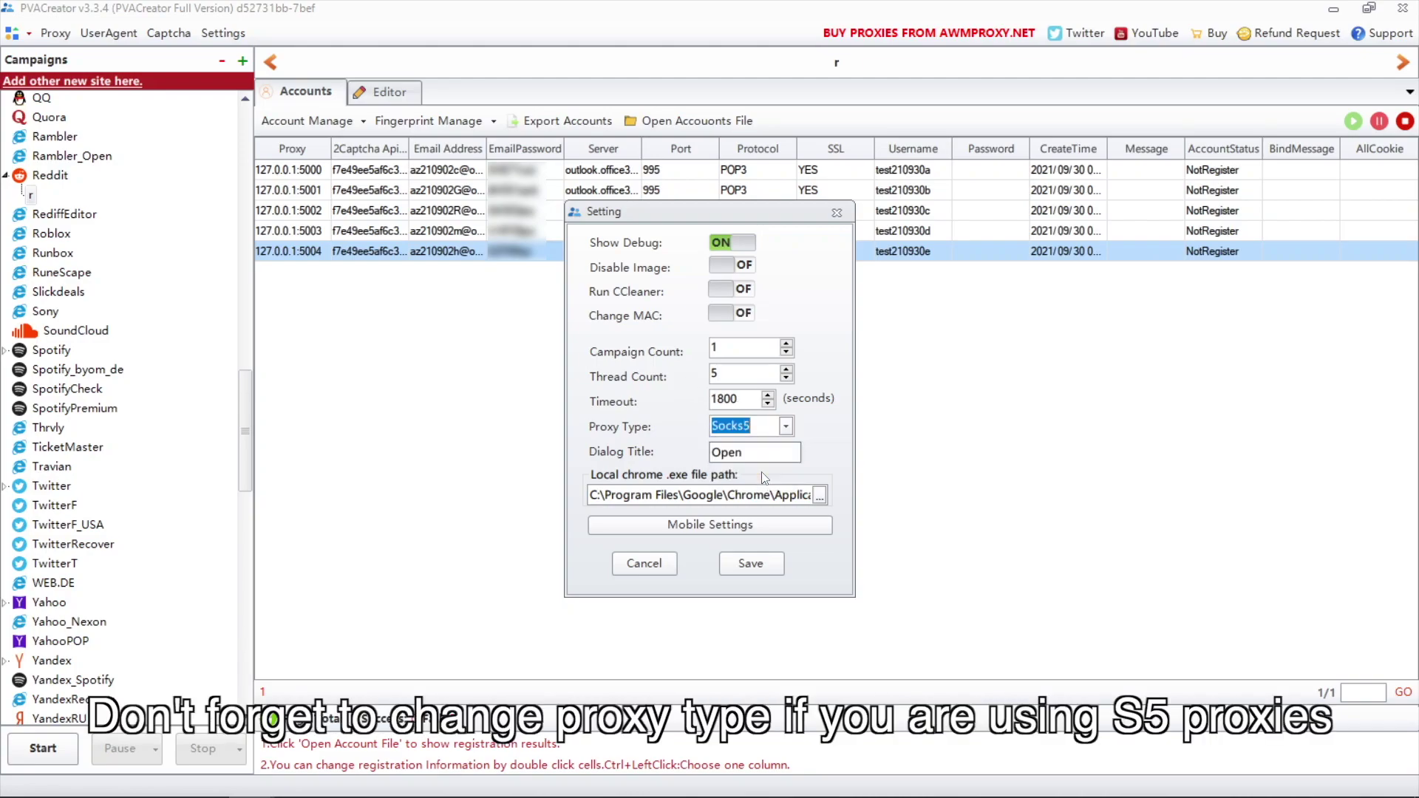
{"action": "left_click", "coordinate": [749, 564]}
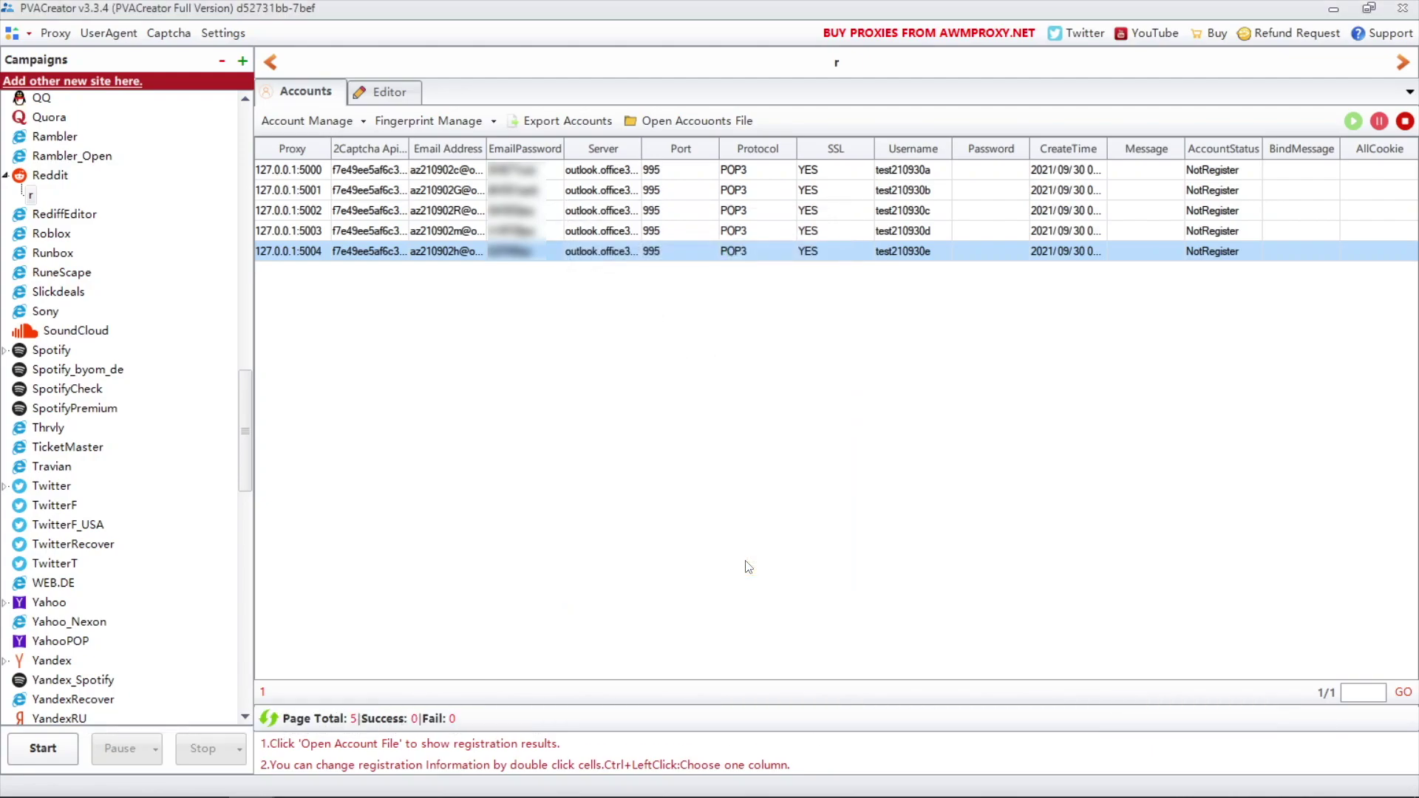
Start the campaign with 3 run times, running between set times on Tuesday
{"action": "left_click", "coordinate": [42, 748]}
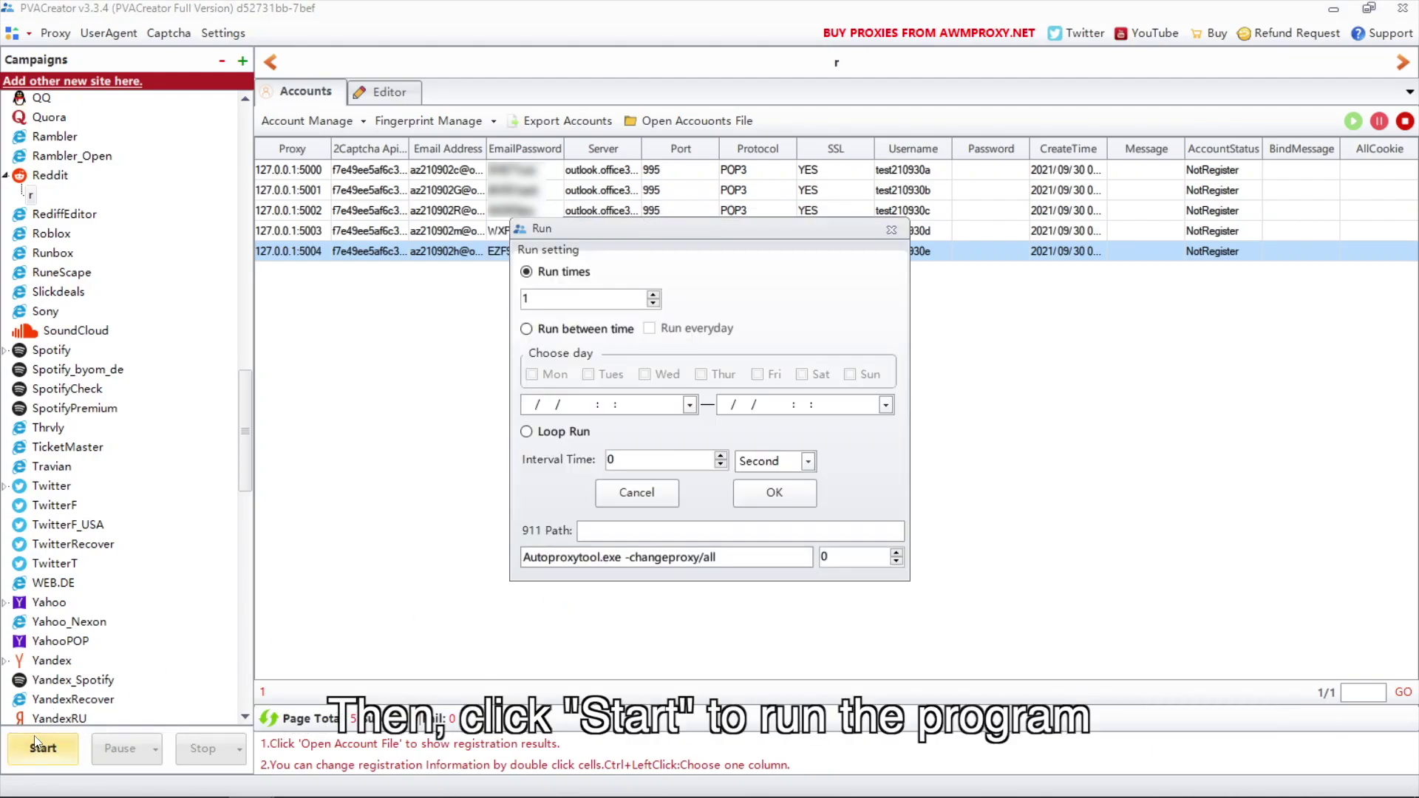
{"action": "left_click", "coordinate": [654, 294]}
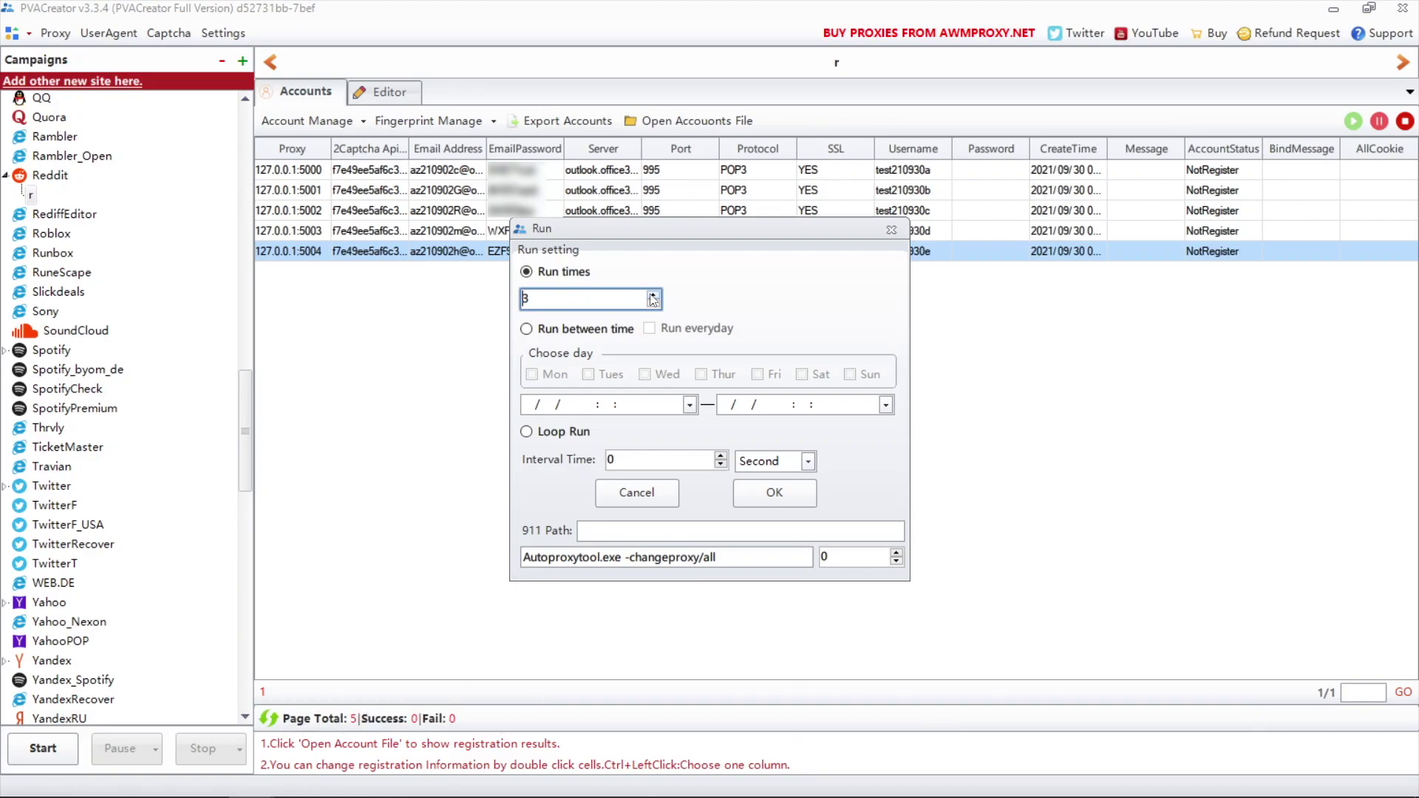
{"action": "left_click", "coordinate": [526, 329]}
{"action": "left_click", "coordinate": [651, 329]}
{"action": "left_click", "coordinate": [590, 376]}
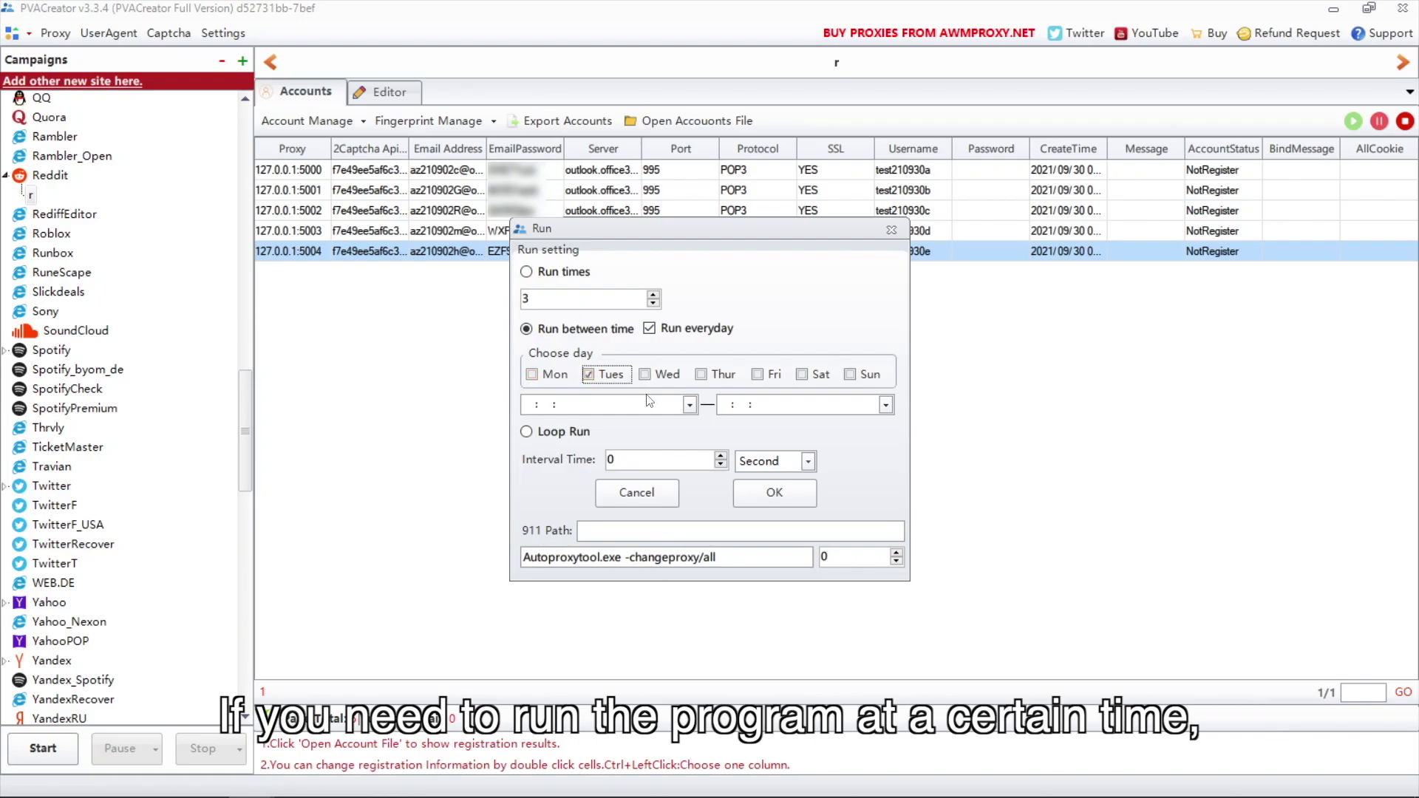
Set the run window to 00:05–00:10 and choose Loop Run
{"action": "left_click", "coordinate": [689, 404]}
{"action": "left_click", "coordinate": [681, 465]}
{"action": "left_click", "coordinate": [888, 406]}
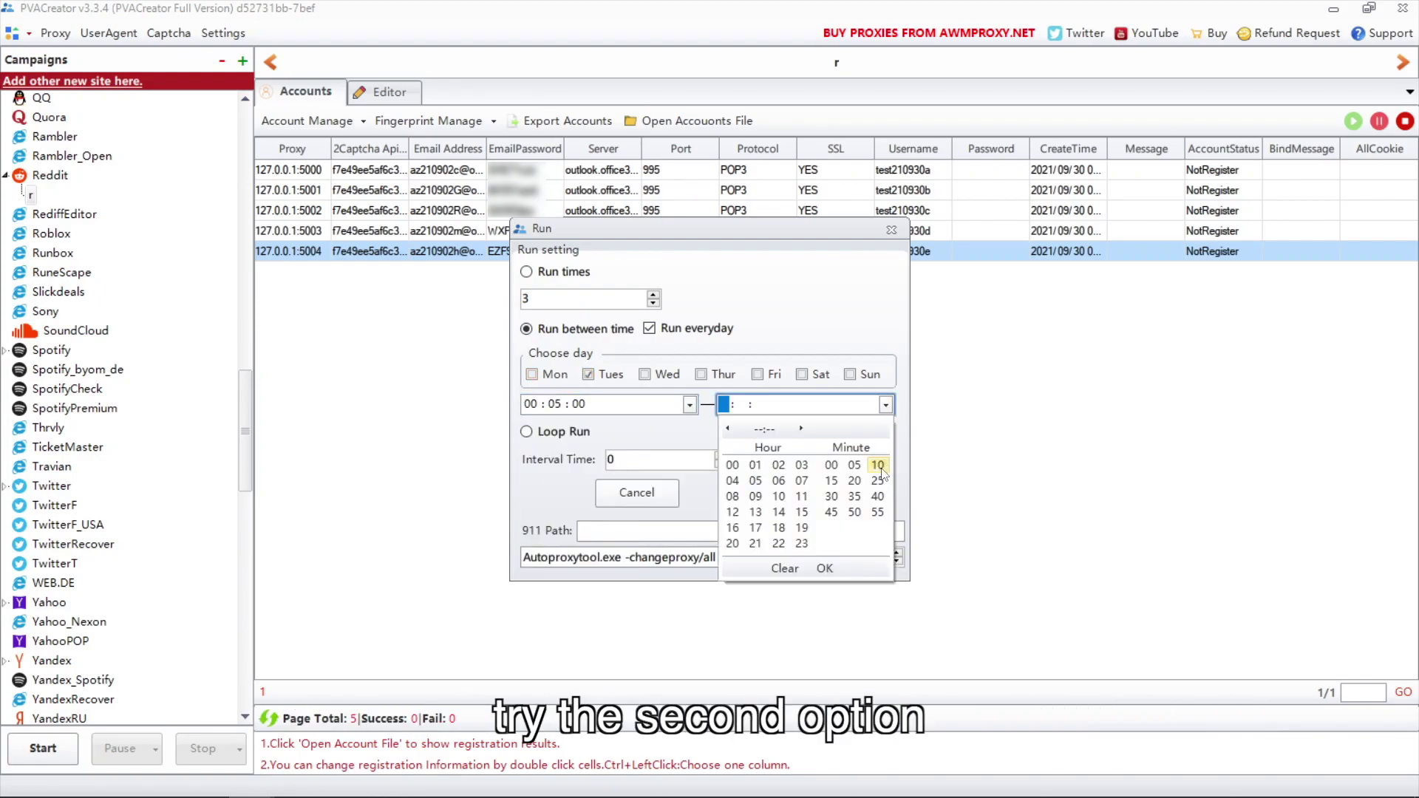
{"action": "left_click", "coordinate": [878, 465]}
{"action": "left_click", "coordinate": [571, 435]}
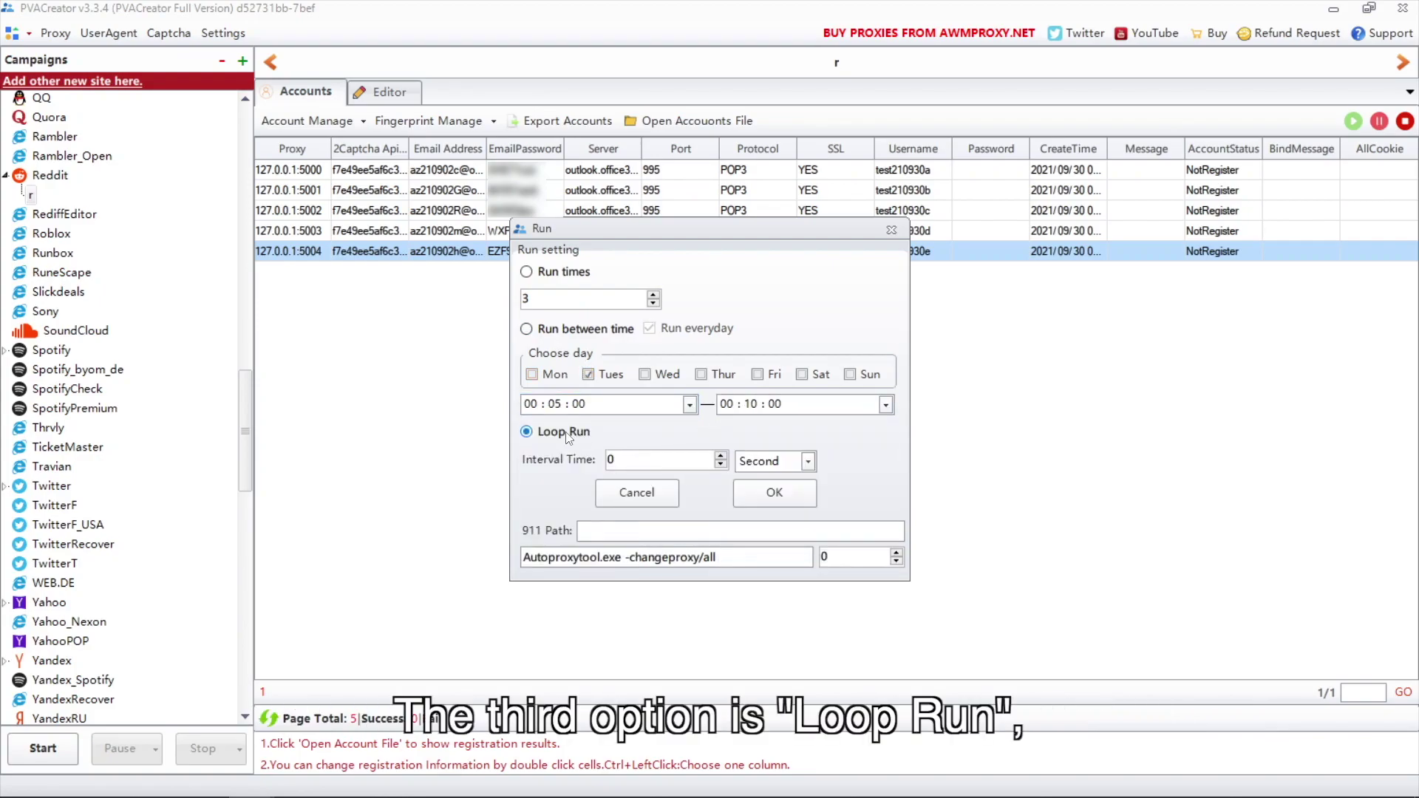
{"action": "left_click", "coordinate": [527, 431]}
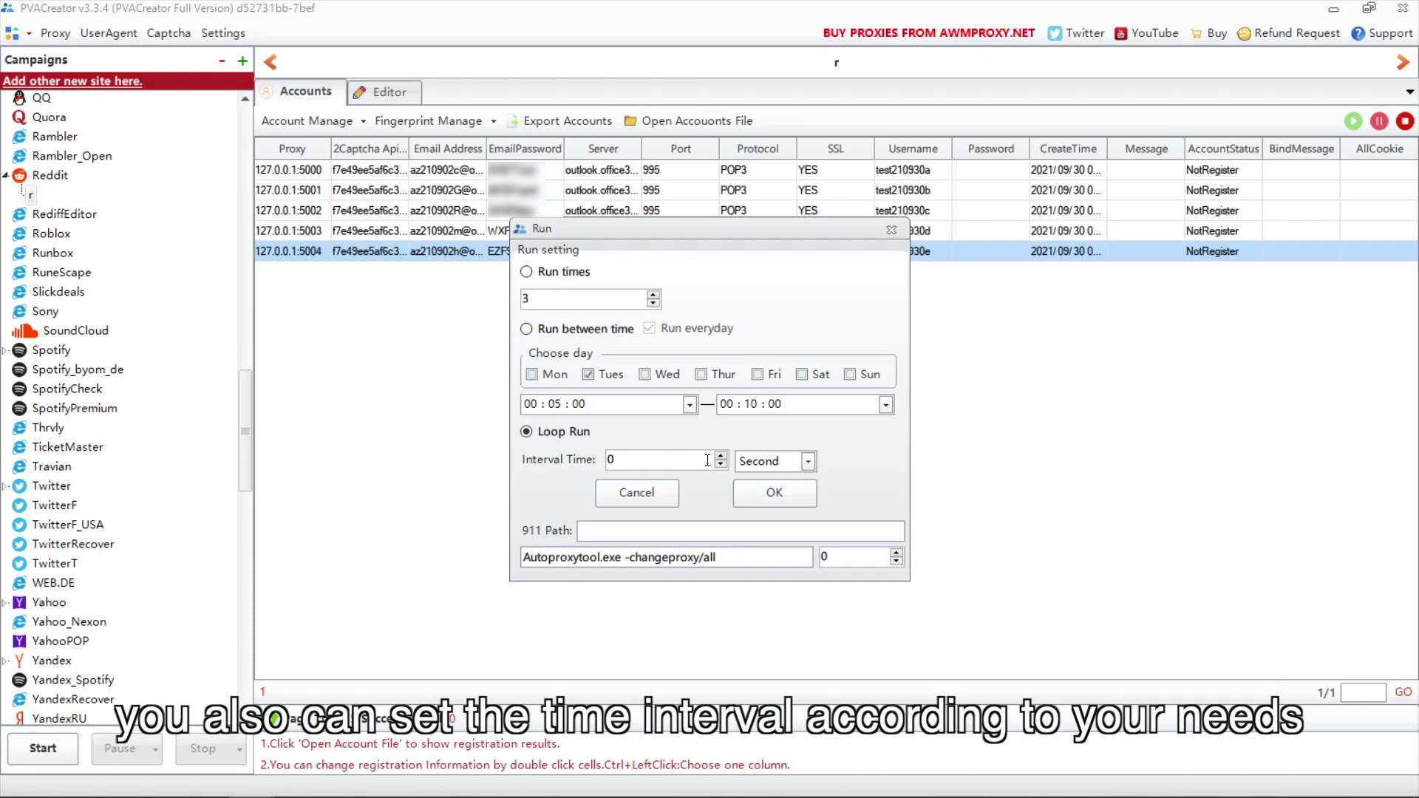
Run the registration, then open the accounts file in Notepad after all five succeed
{"action": "left_click", "coordinate": [775, 494]}
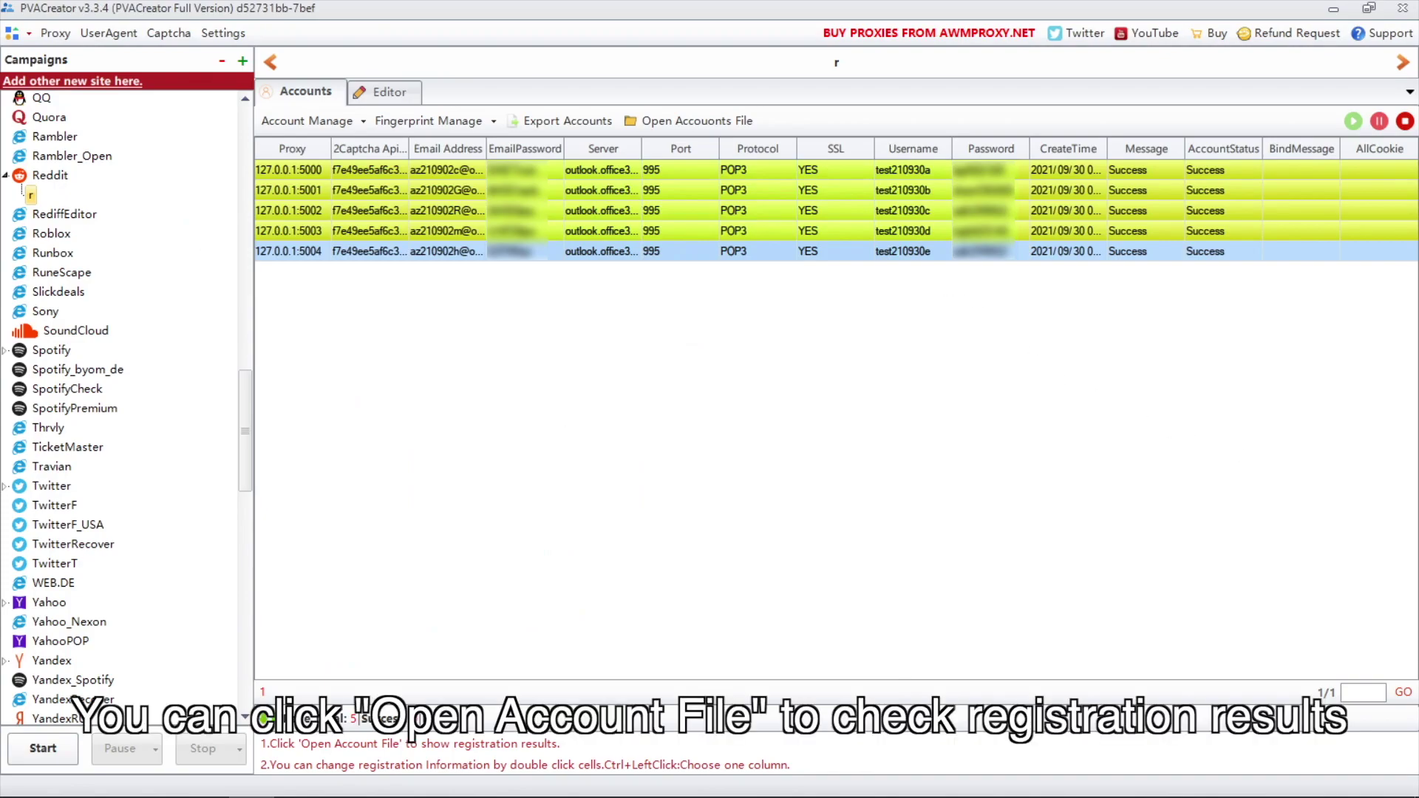
{"action": "left_click", "coordinate": [694, 121]}
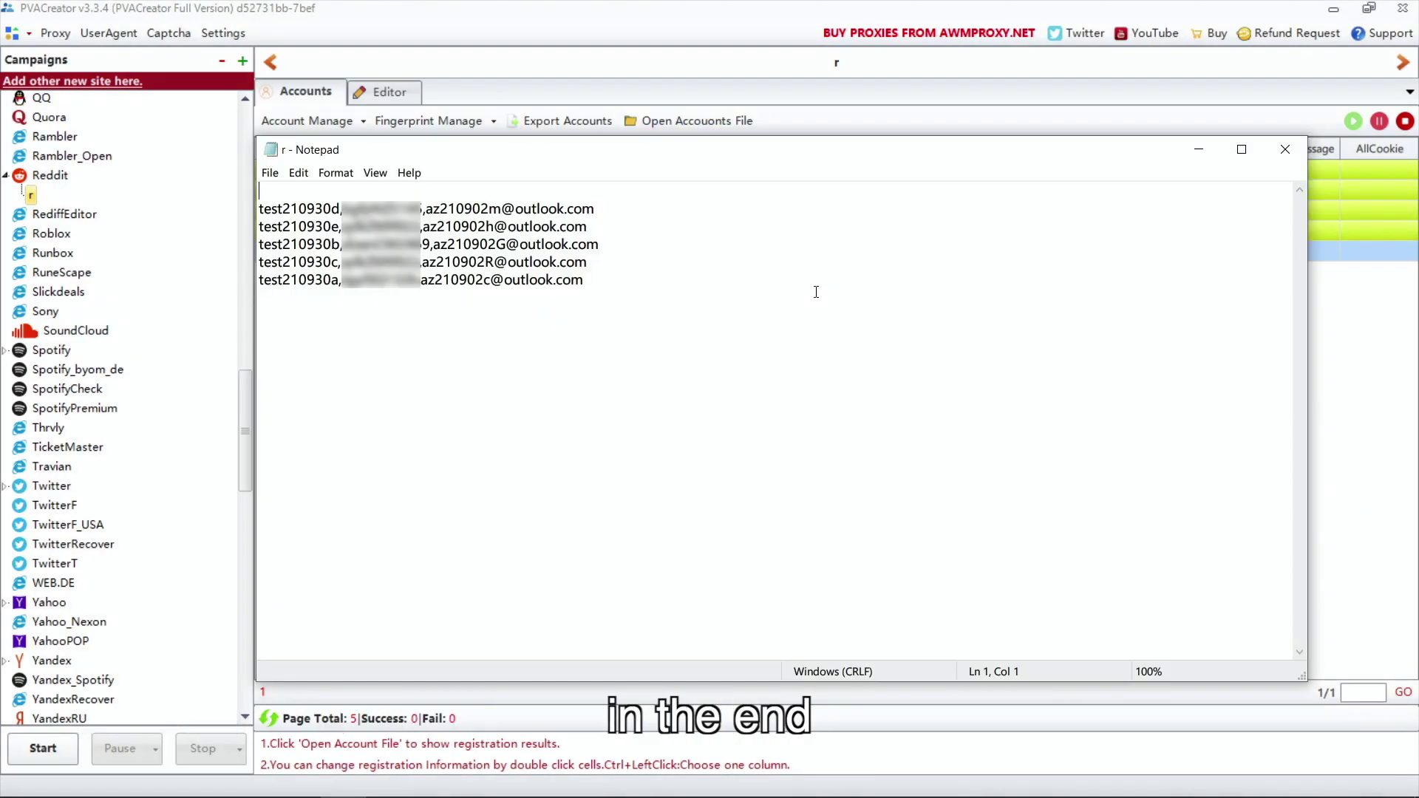